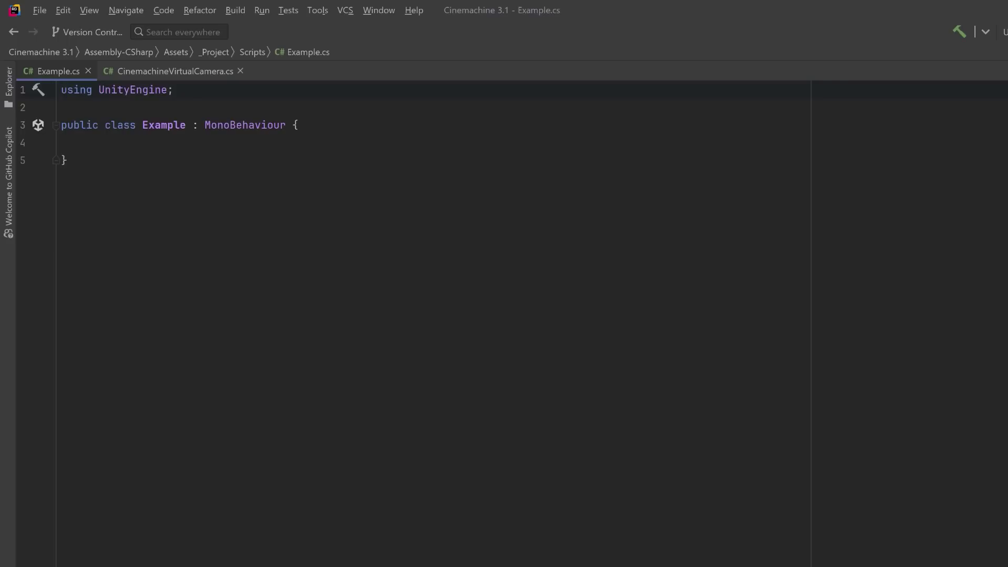
# - Add the 'using Unity.Cinemachine;' import and a public CinemachineVirtualCamera cam field to Example
pyautogui.press('Return')
pyautogui.press('Up')
pyautogui.write('using Unity.Cinemachine;')
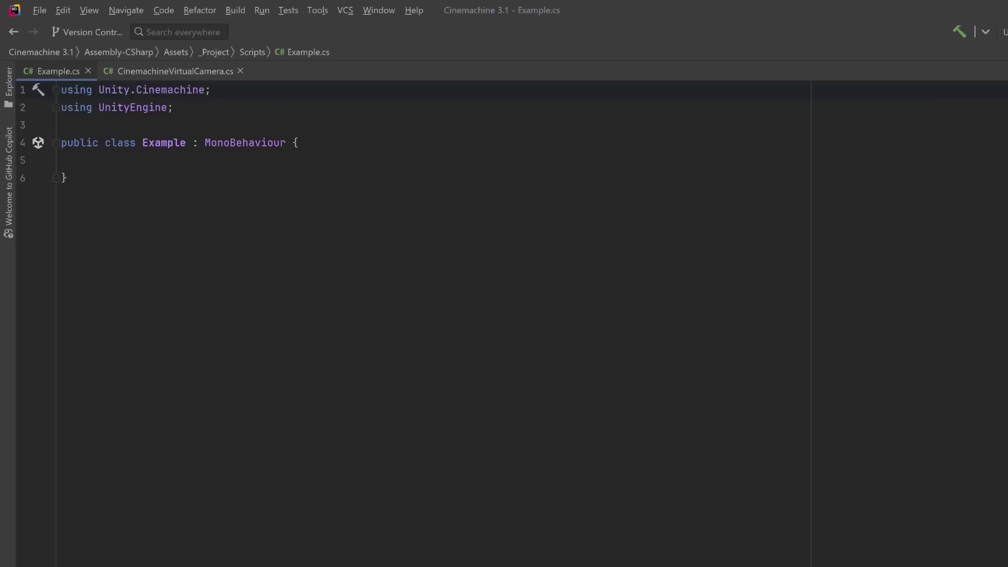
pyautogui.click(87, 160)
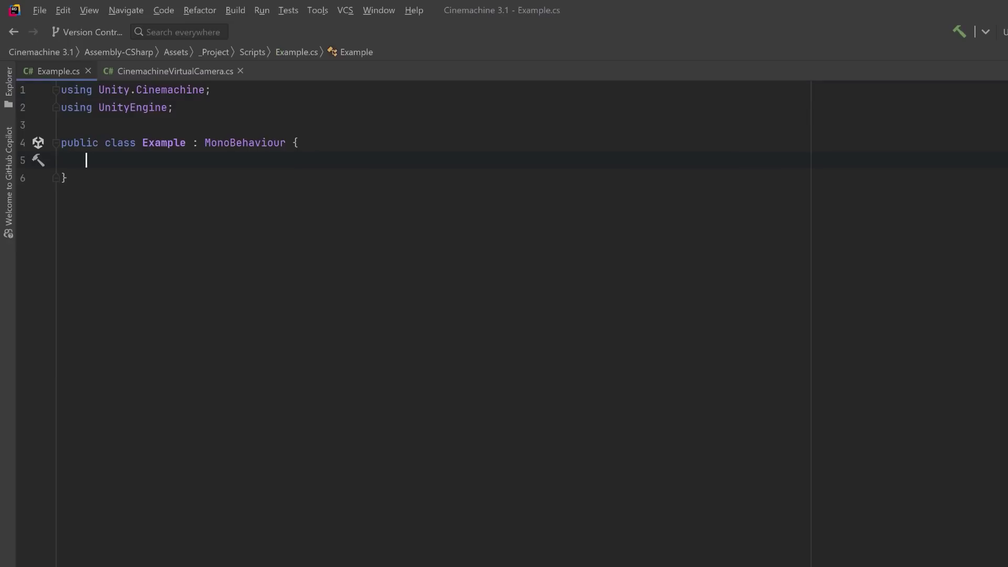
pyautogui.write('public CinemachineVirtualCamera cam;')
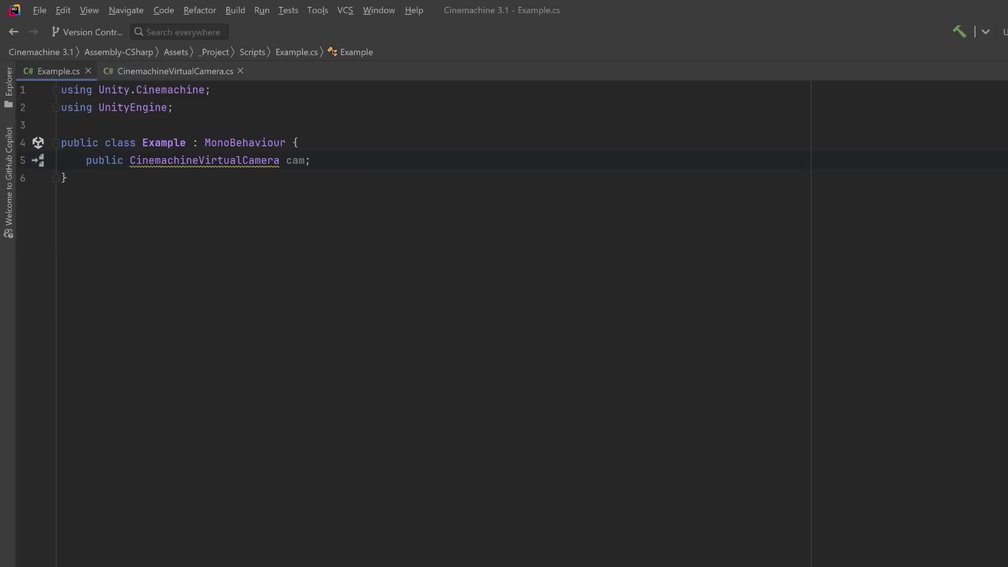
# - Write a Reset() method that adds a CinemachineVirtualCamera component and sets m_Lens.FieldOfView to 60
pyautogui.press('Return')
pyautogui.press('Return')
pyautogui.write('void Reset() {')
pyautogui.press('Return')
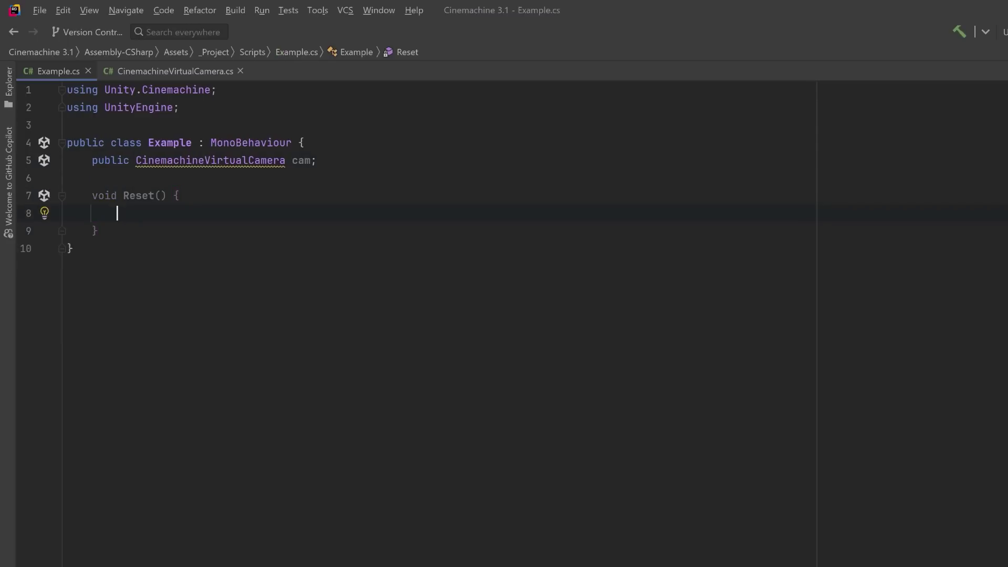
pyautogui.press('Tab')
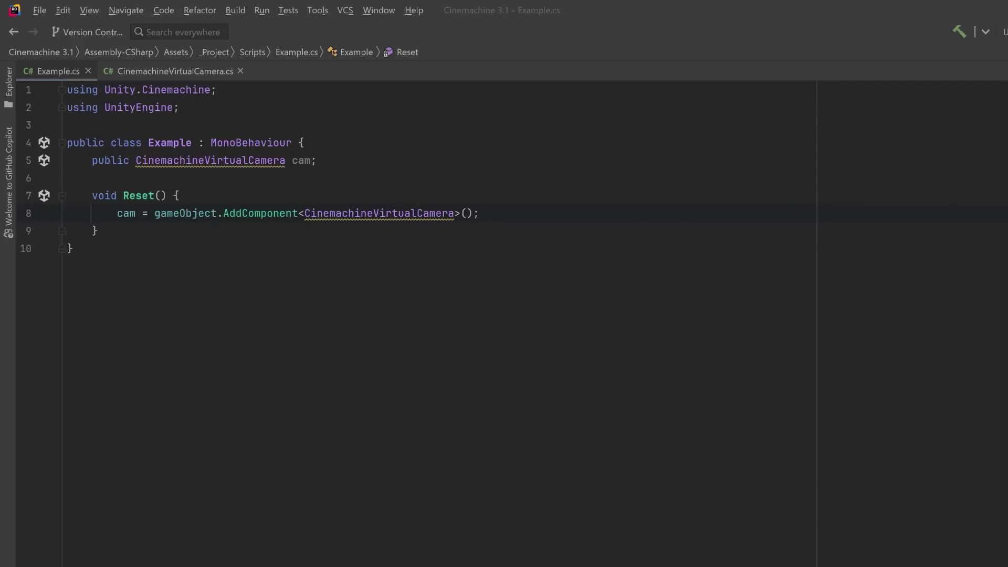
pyautogui.press('Tab')
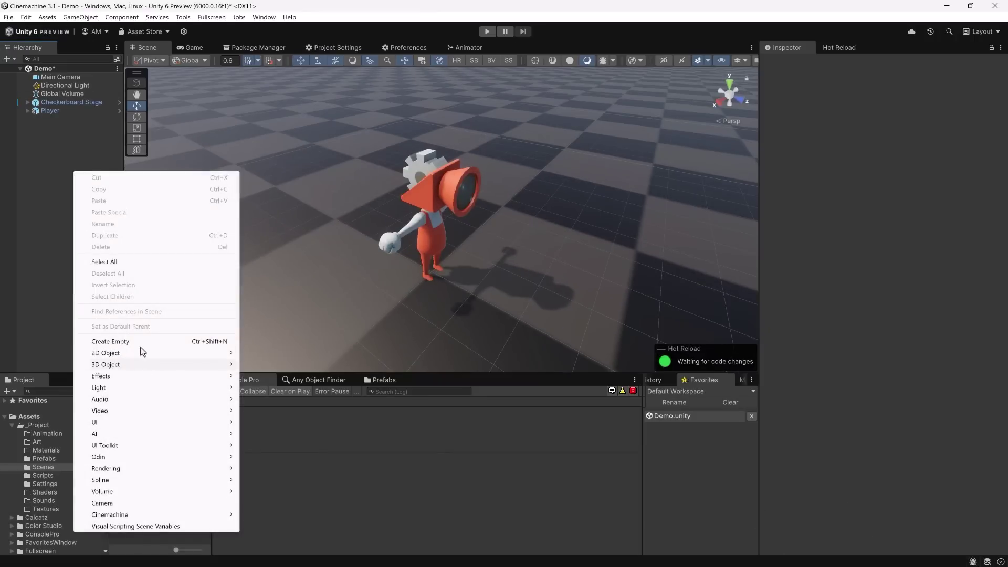
# - Create an empty object named Example and attach the Example script from the Scripts folder
pyautogui.click(140, 347)
pyautogui.write('Example')
pyautogui.press('Return')
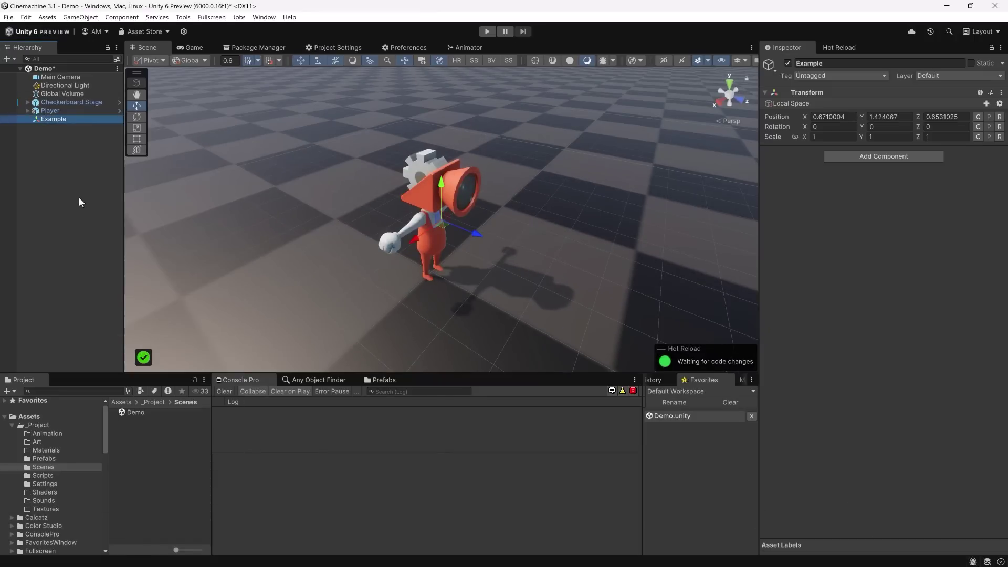
pyautogui.click(43, 475)
pyautogui.moveTo(134, 412); pyautogui.dragTo(914, 247)
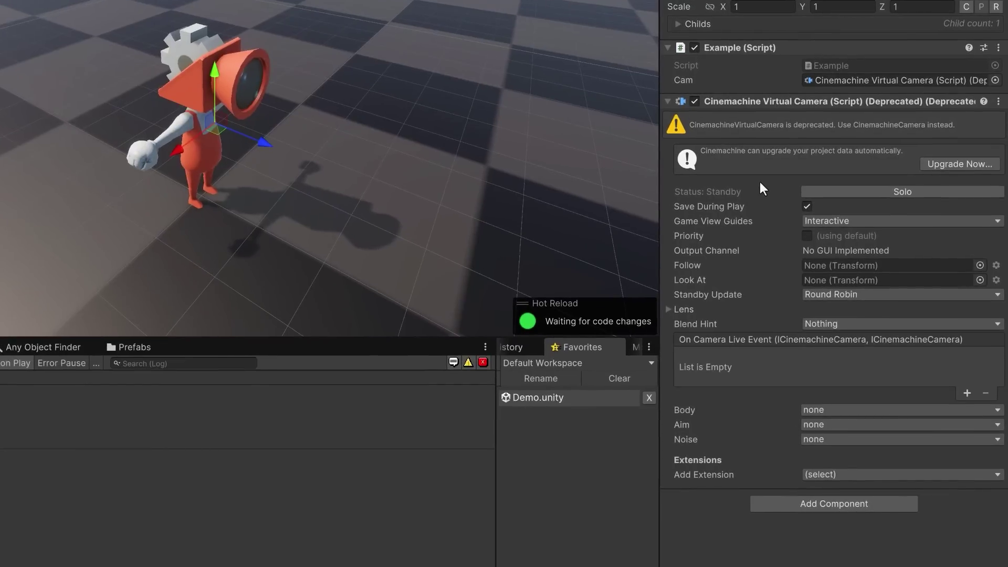
# - Upgrade the object's virtual camera to a CinemachineCamera and add the required Cinemachine brain
pyautogui.click(937, 170)
pyautogui.click(937, 168)
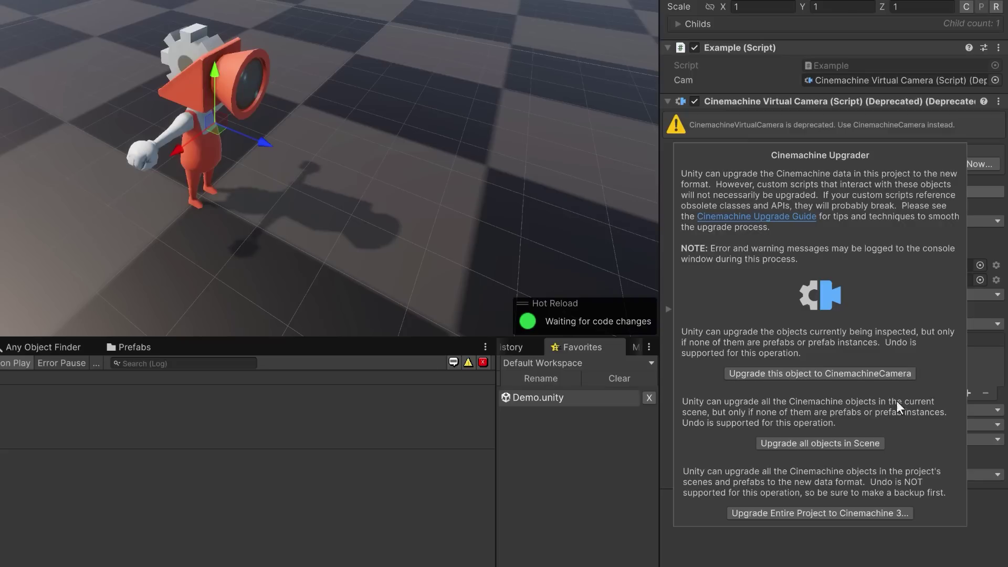
pyautogui.click(850, 376)
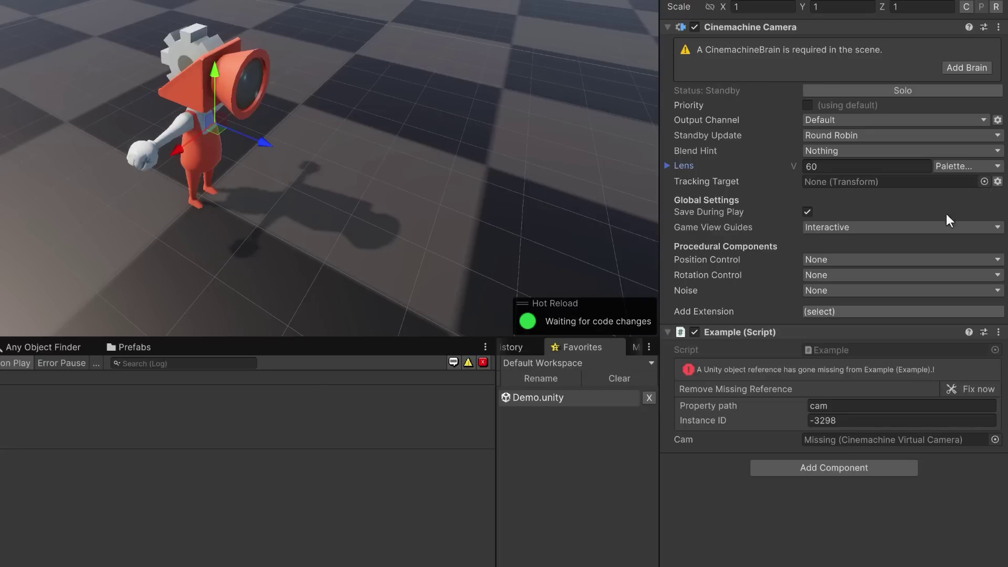
pyautogui.click(959, 67)
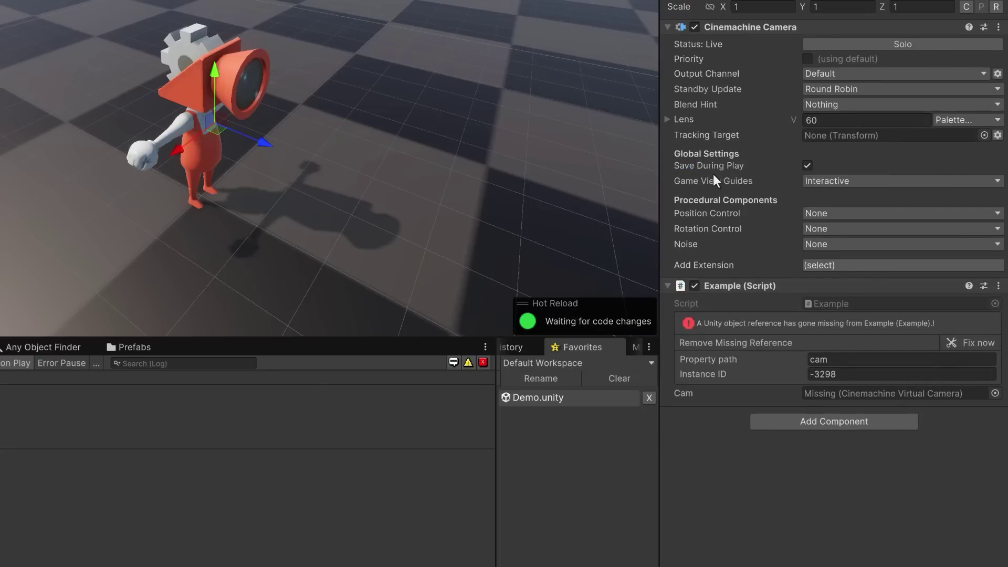
pyautogui.moveTo(772, 165)
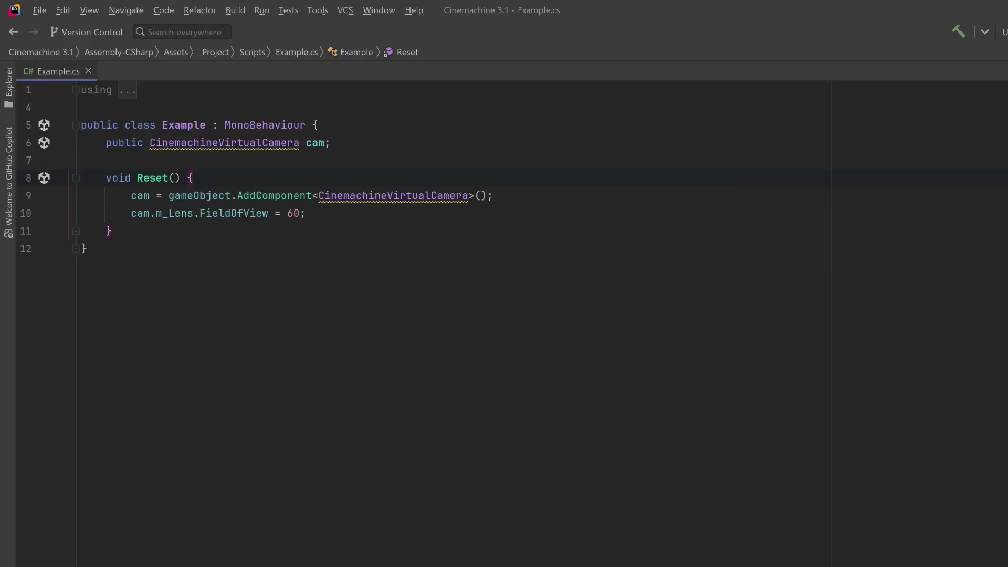
# - Replace both occurrences of CinemachineVirtualCamera with CinemachineCamera
pyautogui.doubleClick(213, 143)
pyautogui.hotkey('ctrl', 'r')
pyautogui.press('Tab')
pyautogui.write('C')
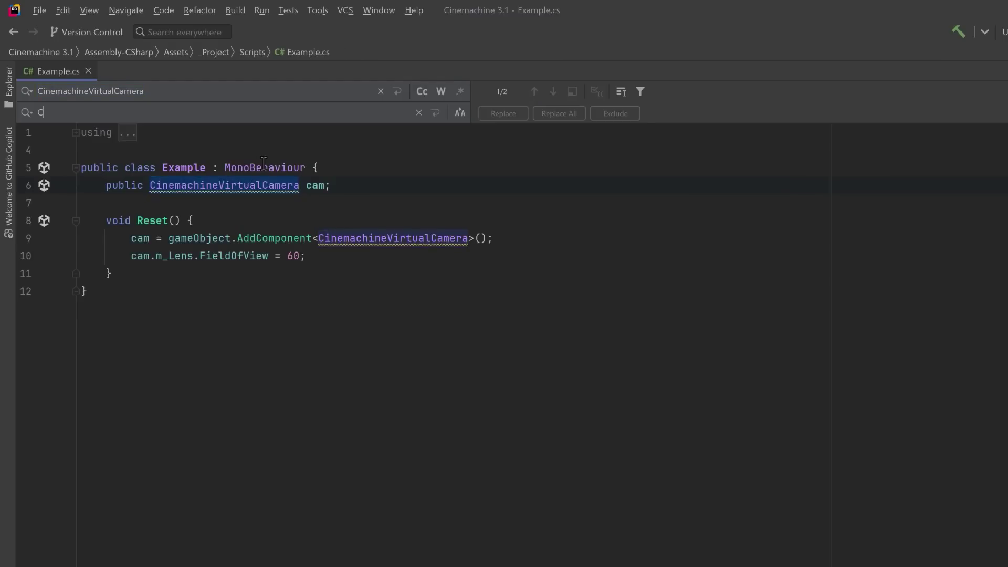
pyautogui.write('inemachineCamera')
pyautogui.press('Return')
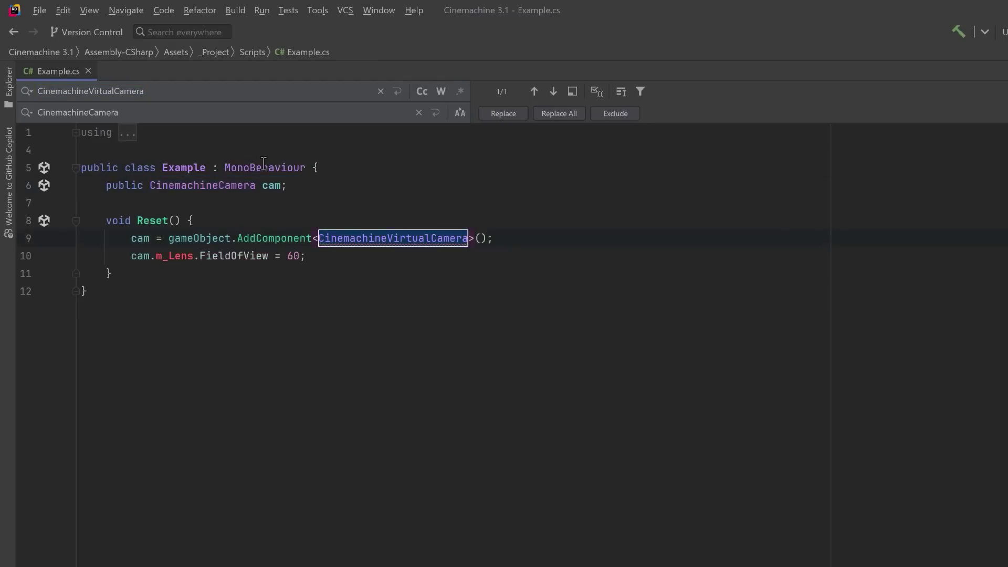
pyautogui.press('Return')
pyautogui.press('Escape')
# - Comment out the old m_Lens line and set cam.Lens.FieldOfView = 60 instead
pyautogui.click(333, 222)
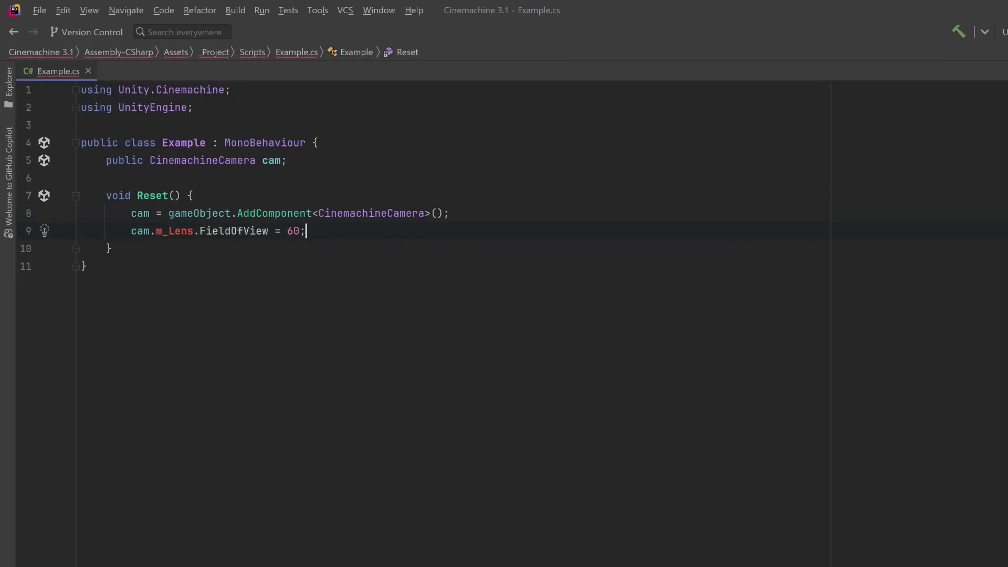
pyautogui.hotkey('ctrl', '/')
pyautogui.click(324, 231)
pyautogui.press('Return')
pyautogui.write('cam.')
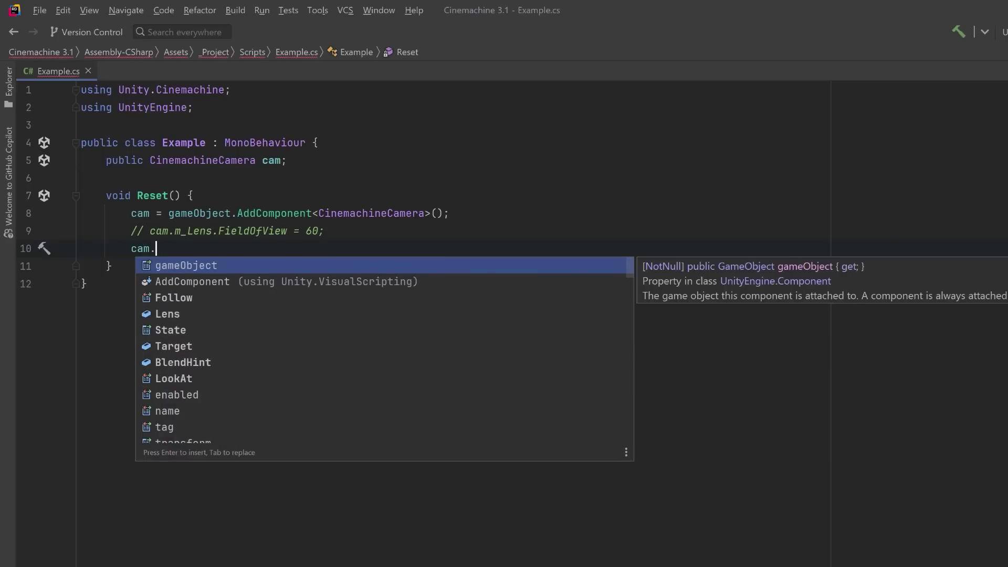
pyautogui.press('Down')
pyautogui.press('Down')
pyautogui.press('Down')
pyautogui.press('Return')
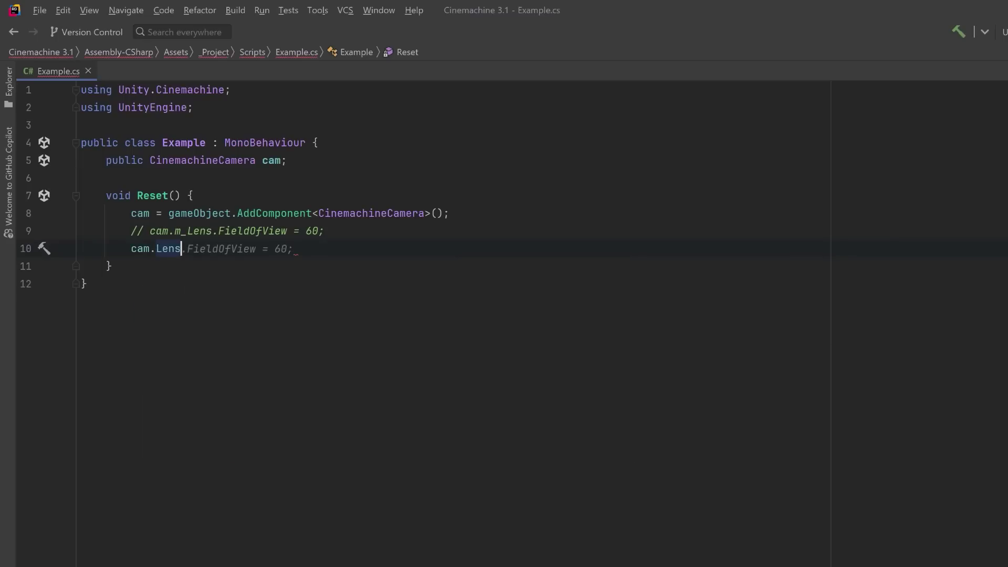
pyautogui.press('Tab')
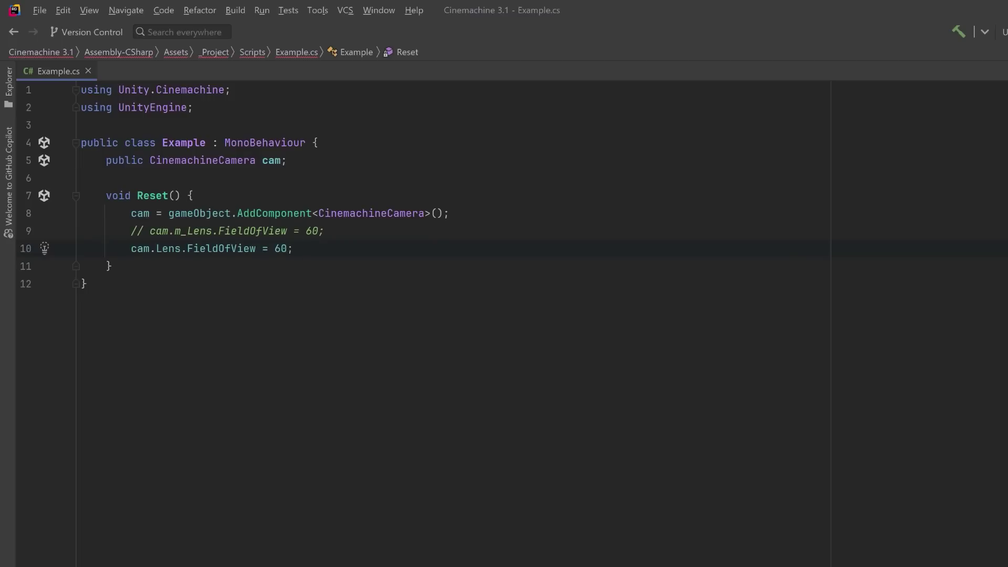
# - Add a line setting cam.Lens.NearClipPlane to 0.1f
pyautogui.press('Return')
pyautogui.write('cam.Le')
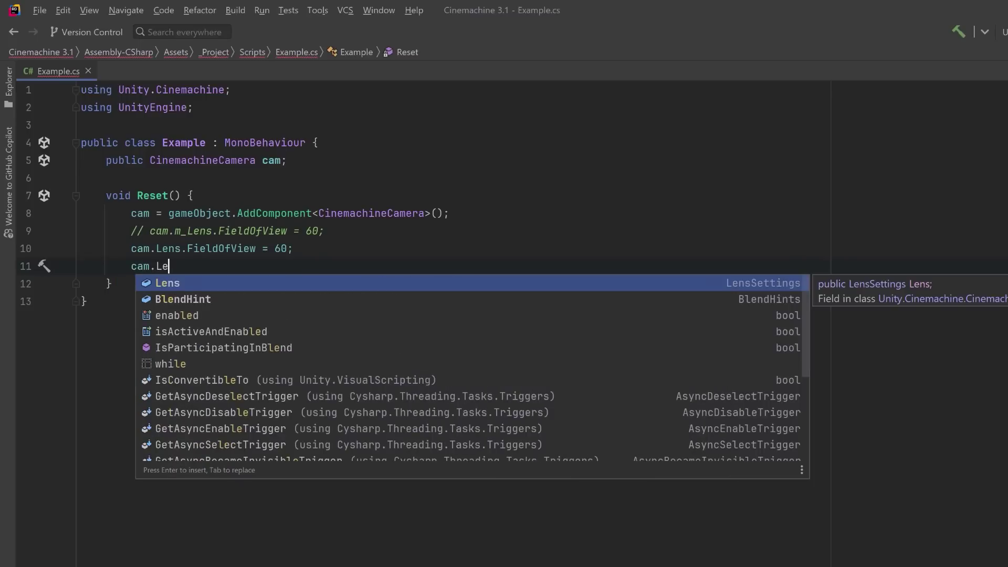
pyautogui.press('Return')
pyautogui.press('Tab')
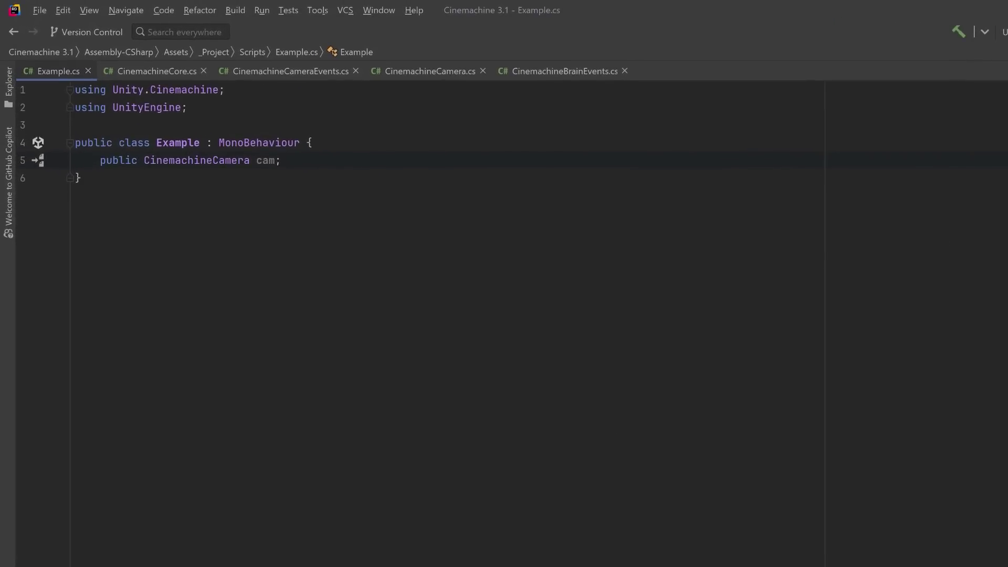
# - Add a Start() method registering OnCameraActivated on CinemachineCore.CameraActivatedEvent
pyautogui.press('Return')
pyautogui.press('Return')
pyautogui.write('void Start() {')
pyautogui.press('Return')
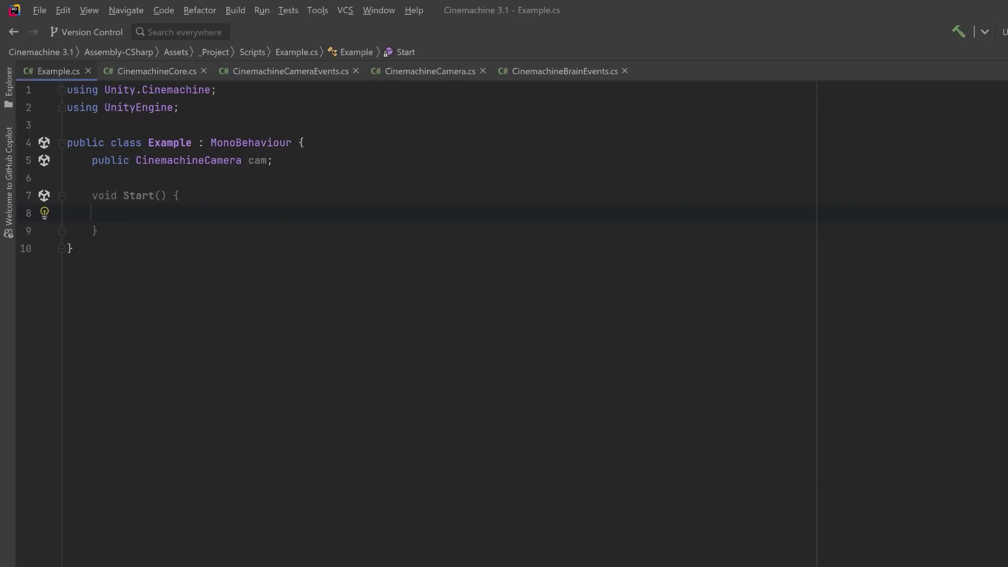
pyautogui.write('CinemachineCore.')
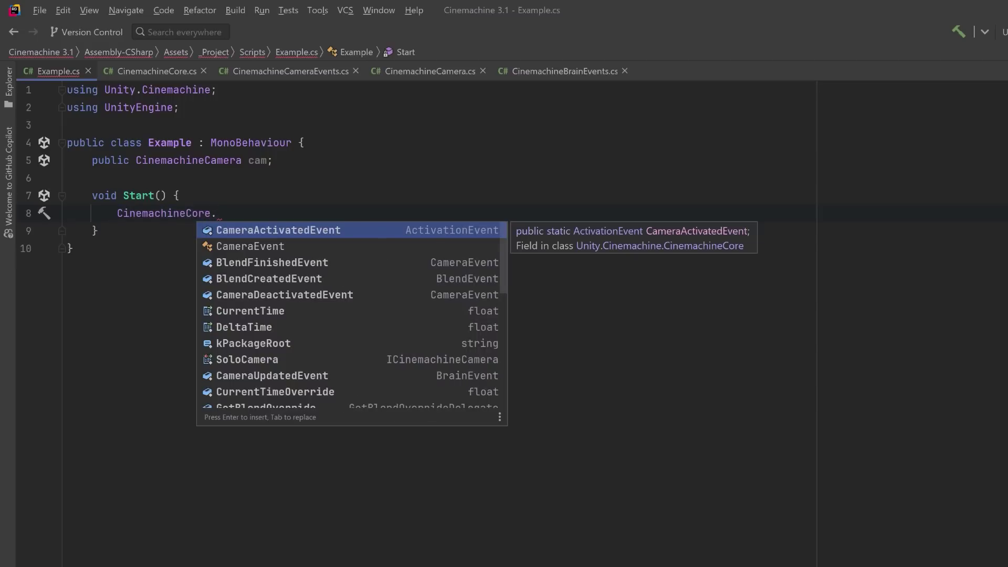
pyautogui.press('Down')
pyautogui.press('Down')
pyautogui.press('Down')
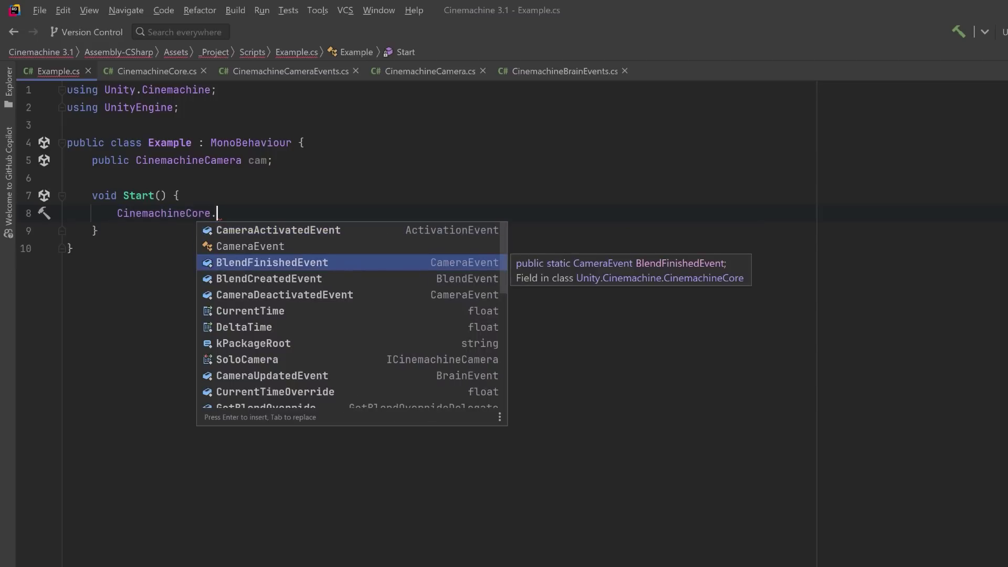
pyautogui.press('Down')
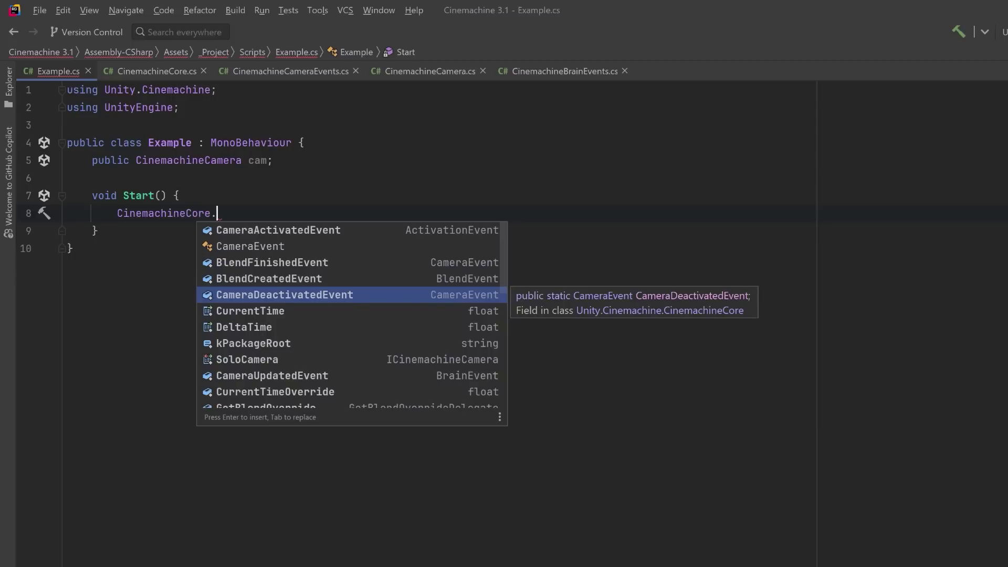
pyautogui.press('Up')
pyautogui.press('Up')
pyautogui.press('Up')
pyautogui.press('Up')
pyautogui.press('Return')
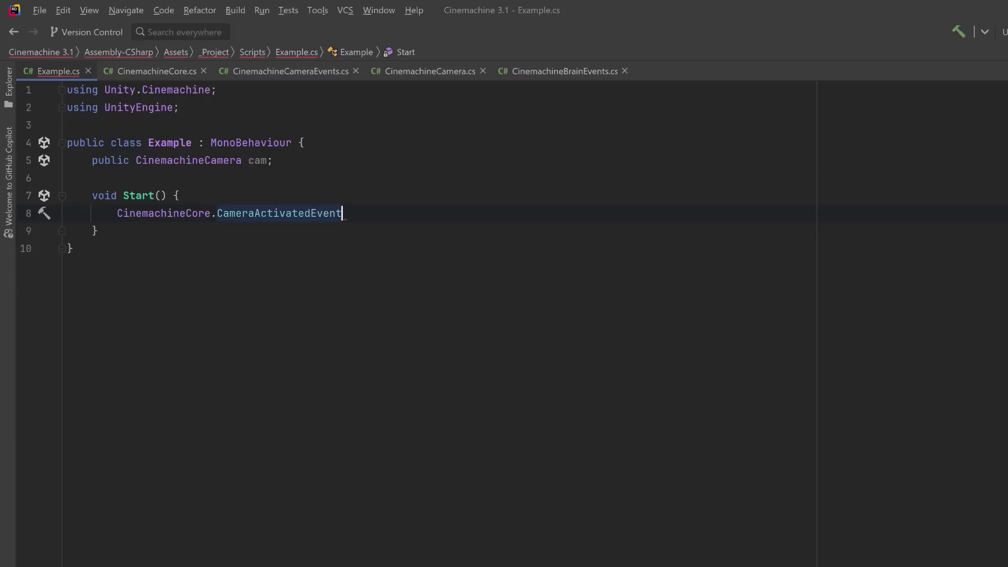
pyautogui.press('Tab')
# - Create the OnCameraActivated handler method and inspect the evt parameter's members
pyautogui.press('Down')
pyautogui.press('Return')
pyautogui.press('Return')
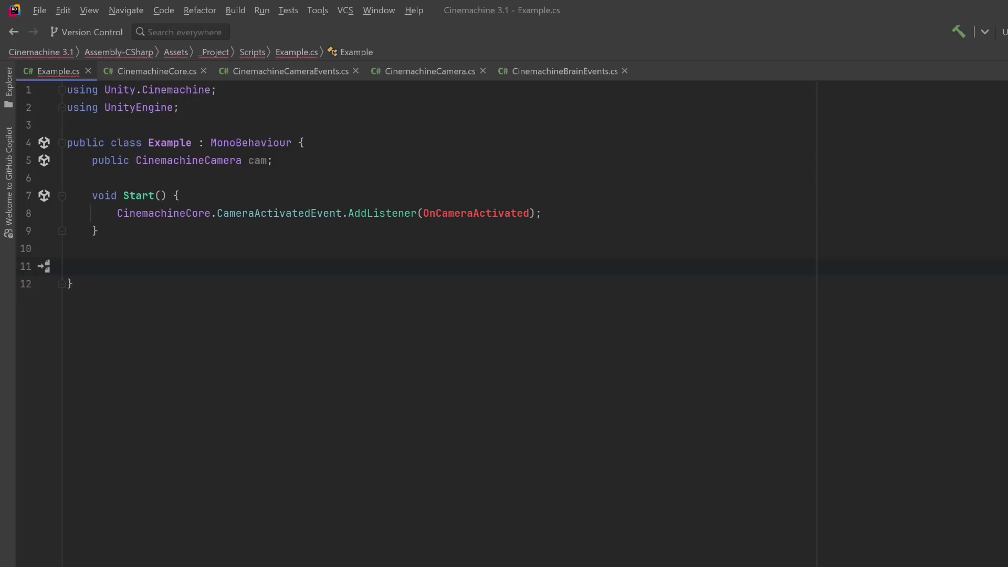
pyautogui.press('Tab')
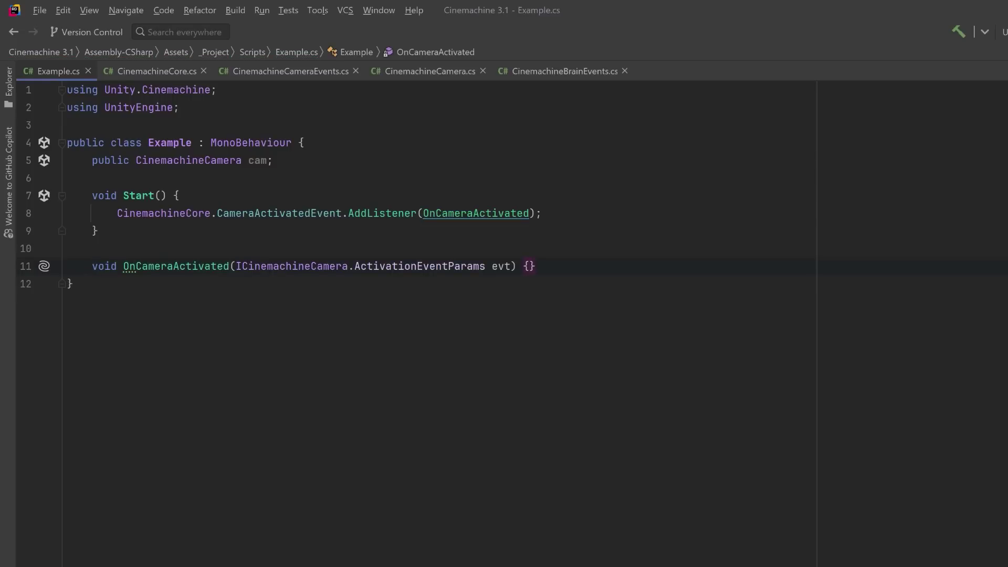
pyautogui.press('Return')
pyautogui.write('evt.')
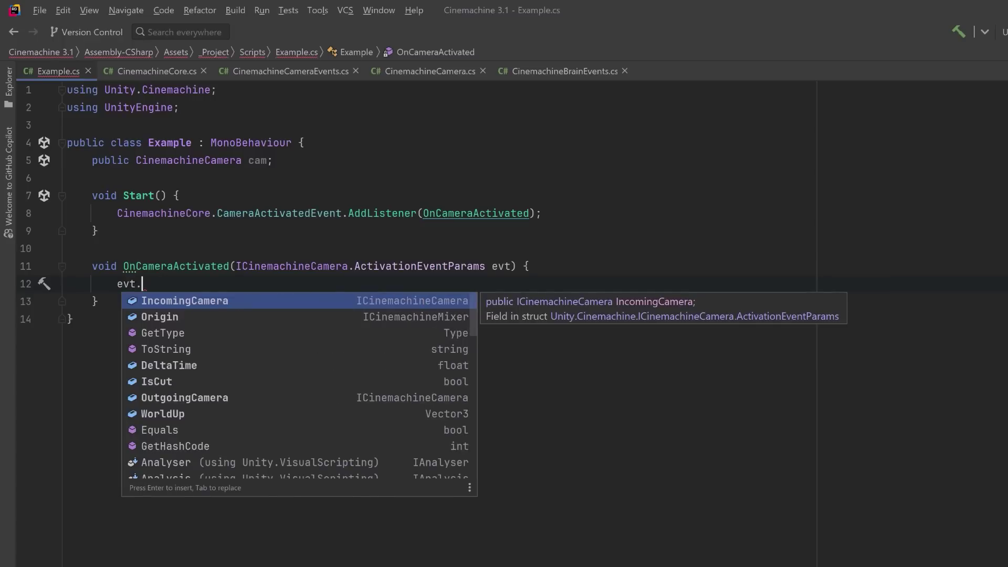
pyautogui.press('Down')
pyautogui.press('Down')
pyautogui.press('Down')
pyautogui.press('Down')
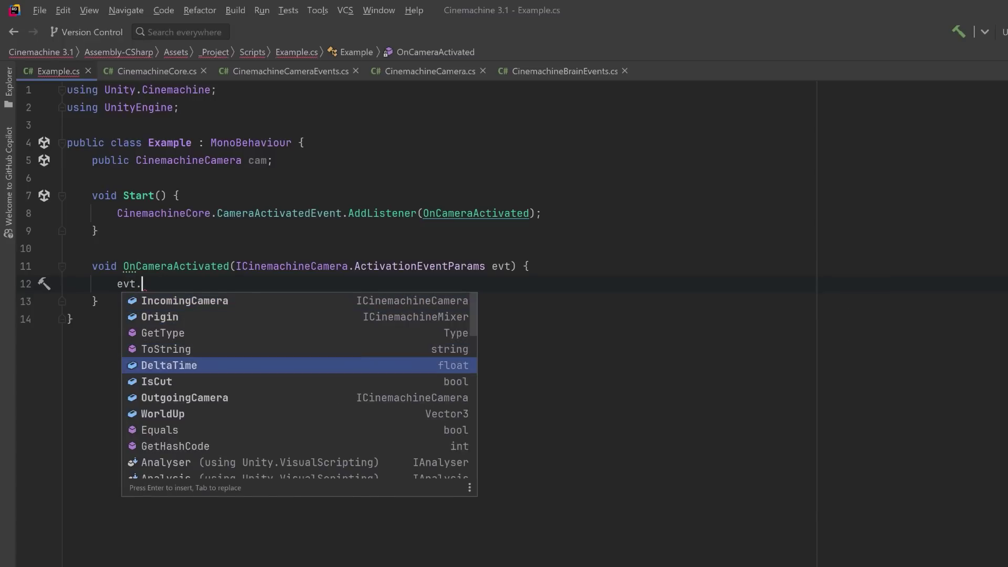
pyautogui.press('Down')
pyautogui.press('Down')
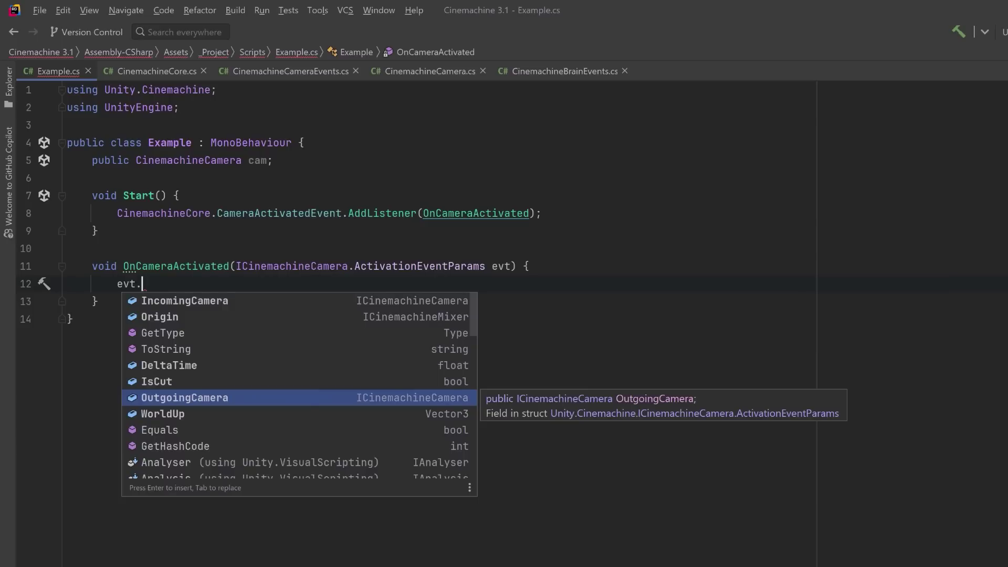
pyautogui.press('Escape')
# - Inside the handler, log "Doing something" when evt.IncomingCamera equals cam
pyautogui.press('BackSpace')
pyautogui.press('BackSpace')
pyautogui.press('BackSpace')
pyautogui.press('BackSpace')
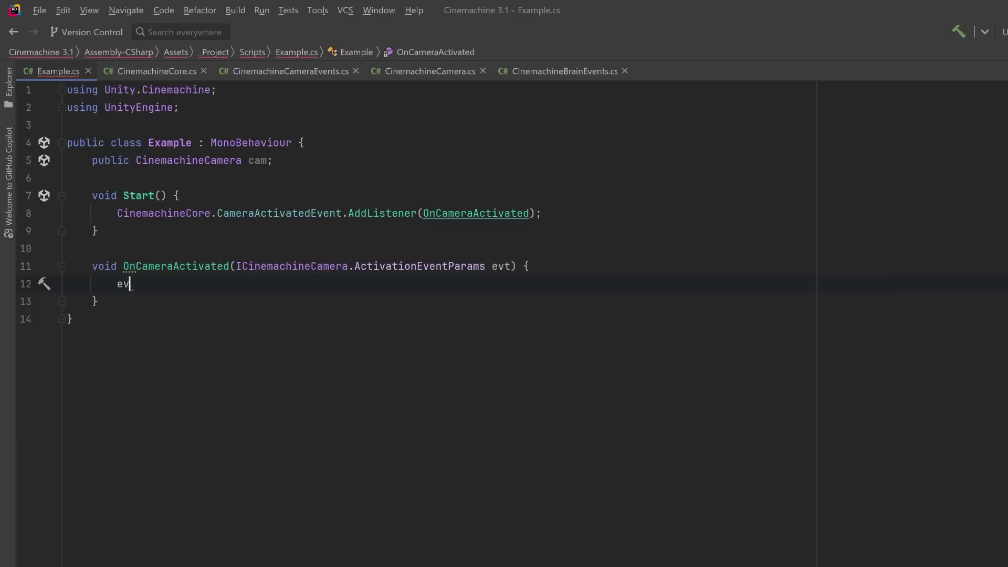
pyautogui.write('if (evt.IncomingCamera == (ICinemachineCamera)cam) {}')
pyautogui.press('Left')
pyautogui.press('Return')
pyautogui.write('Debug.Log("Doing something");')
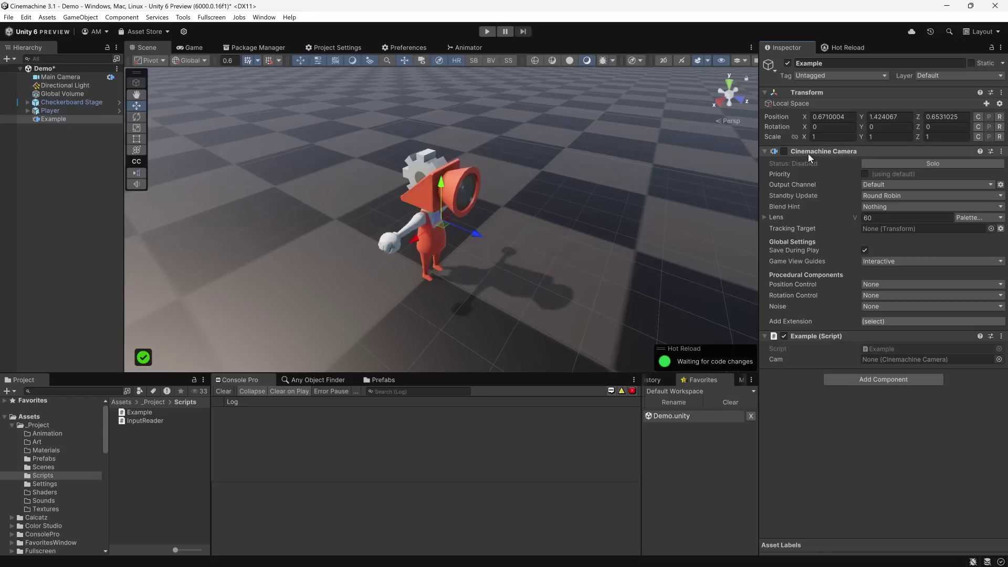
# - Assign the Cinemachine Camera to Cam, then enable it in play mode to confirm the log
pyautogui.moveTo(812, 153); pyautogui.dragTo(880, 361)
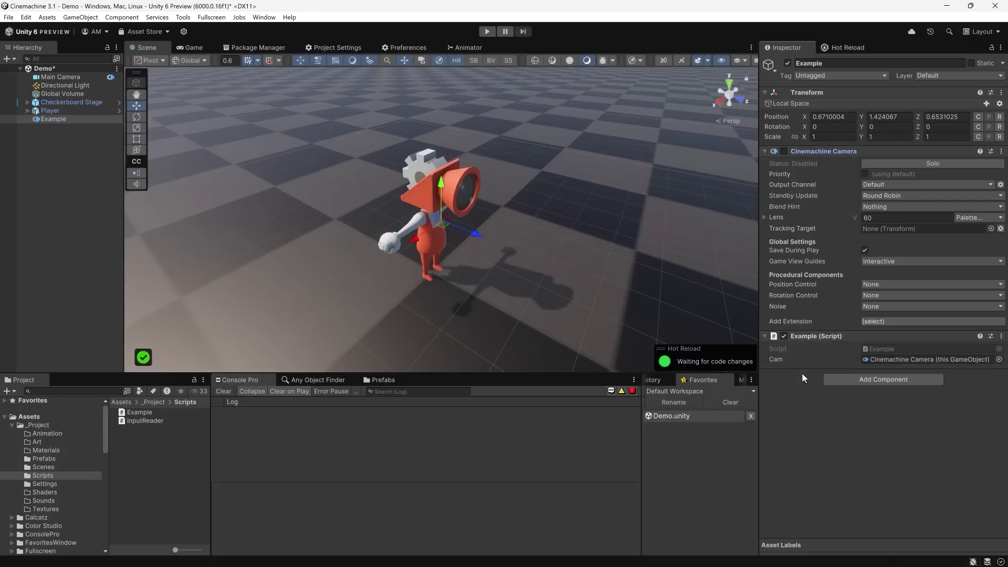
pyautogui.click(486, 32)
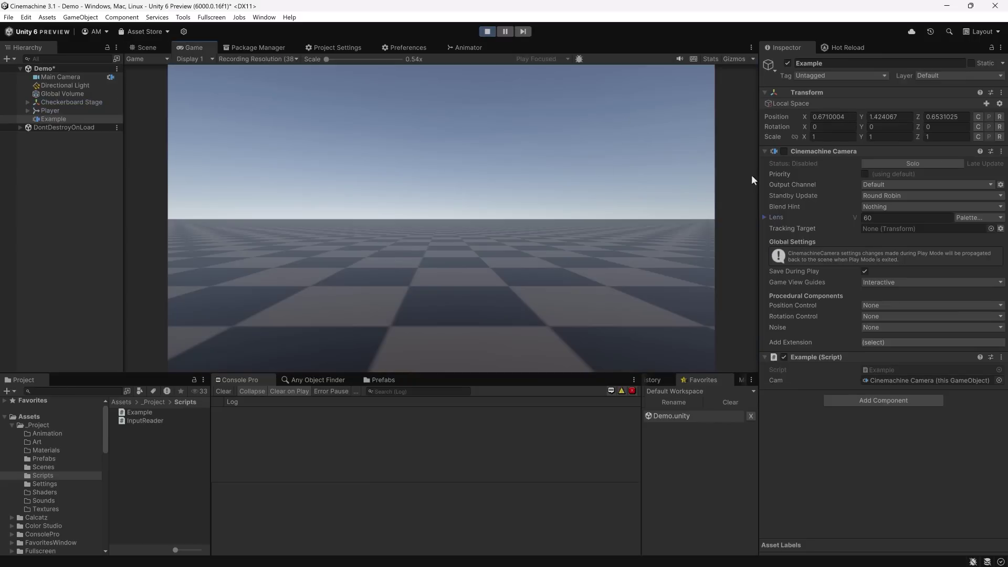
pyautogui.click(783, 152)
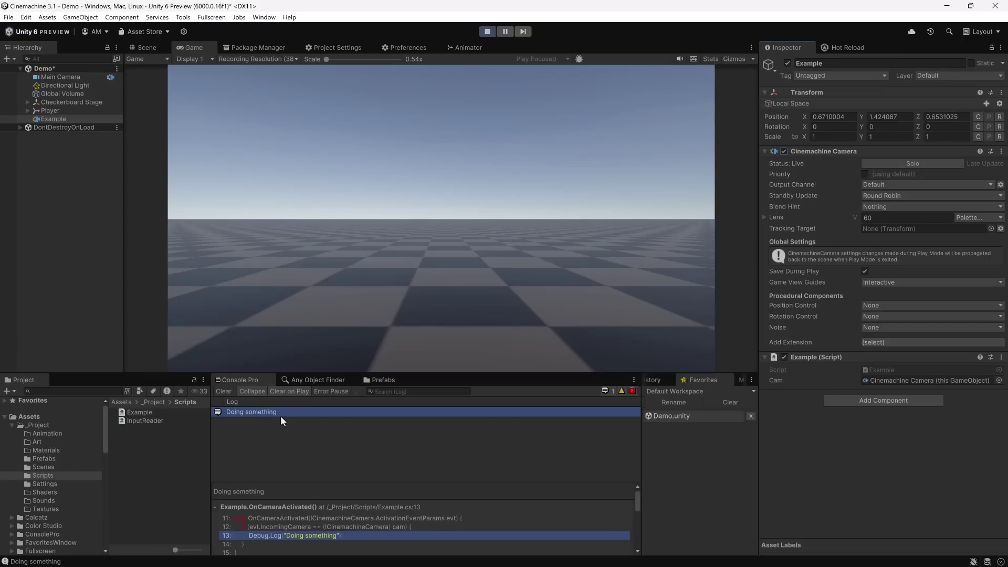
pyautogui.click(487, 32)
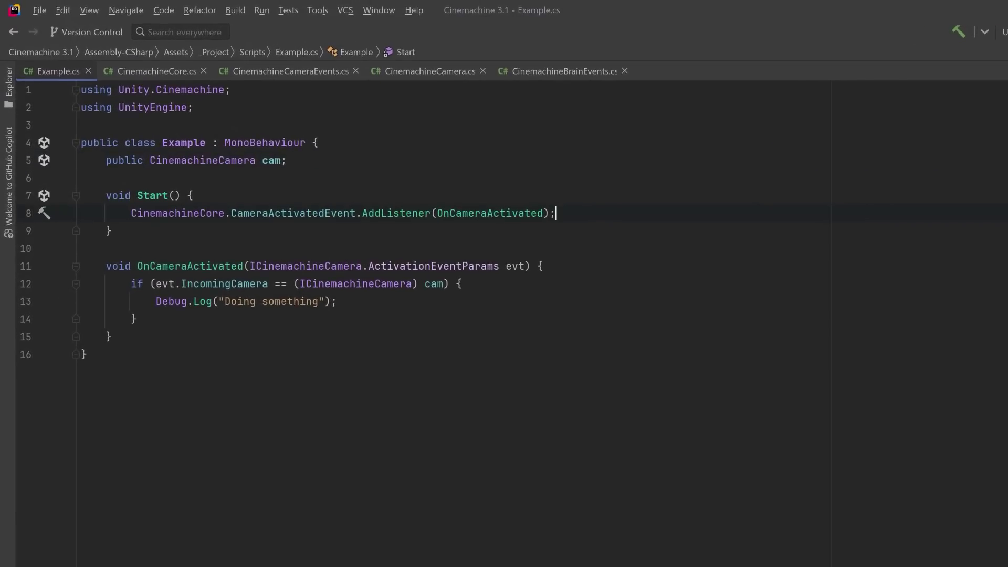
# - In Start, add CinemachineCore.CameraUpdatedEvent.AddListener(OnBrainUpdated);
pyautogui.press('Return')
pyautogui.write('CinemachineCore')
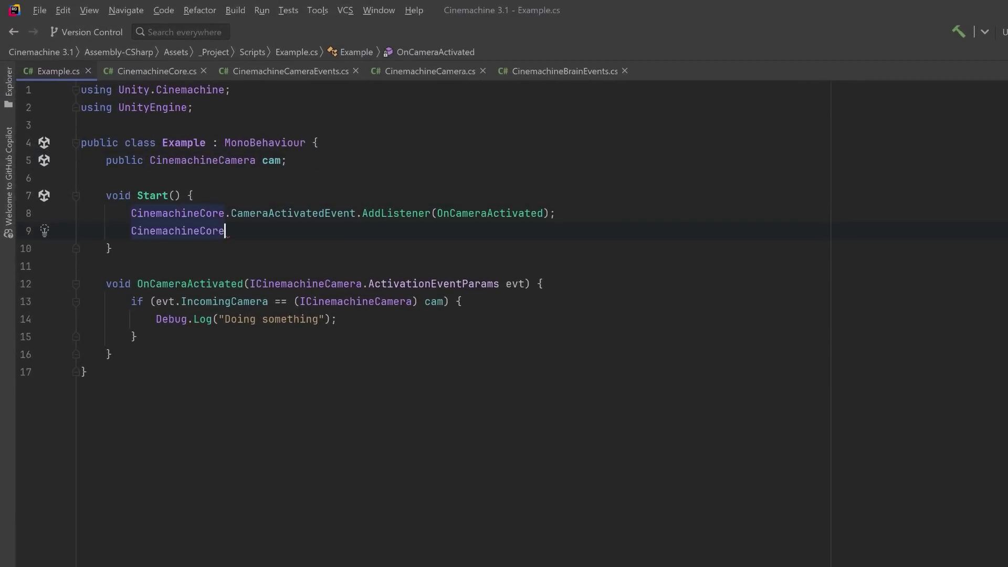
pyautogui.write('.CameraUp')
pyautogui.press('Return')
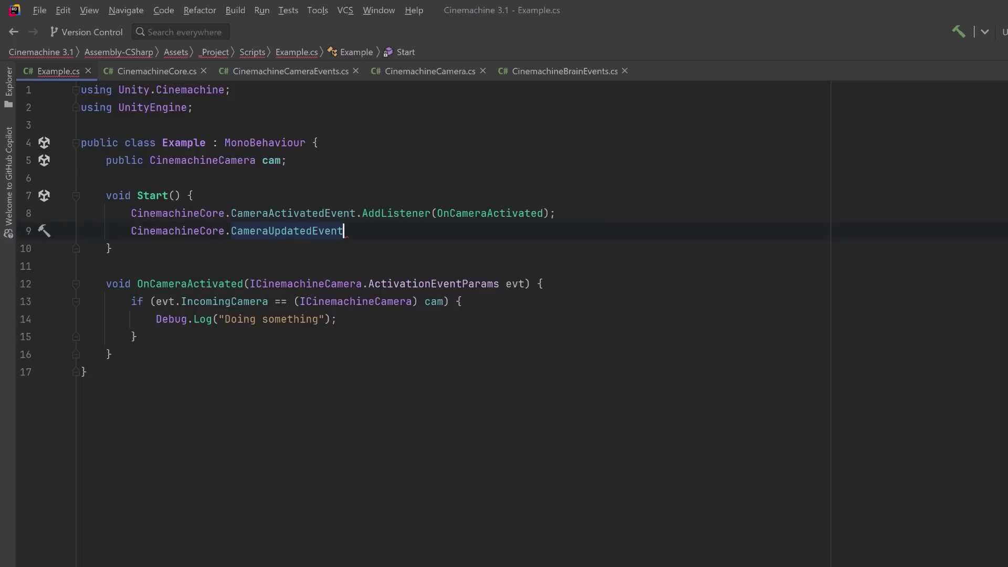
pyautogui.write('.A')
pyautogui.press('Return')
pyautogui.press('Delete')
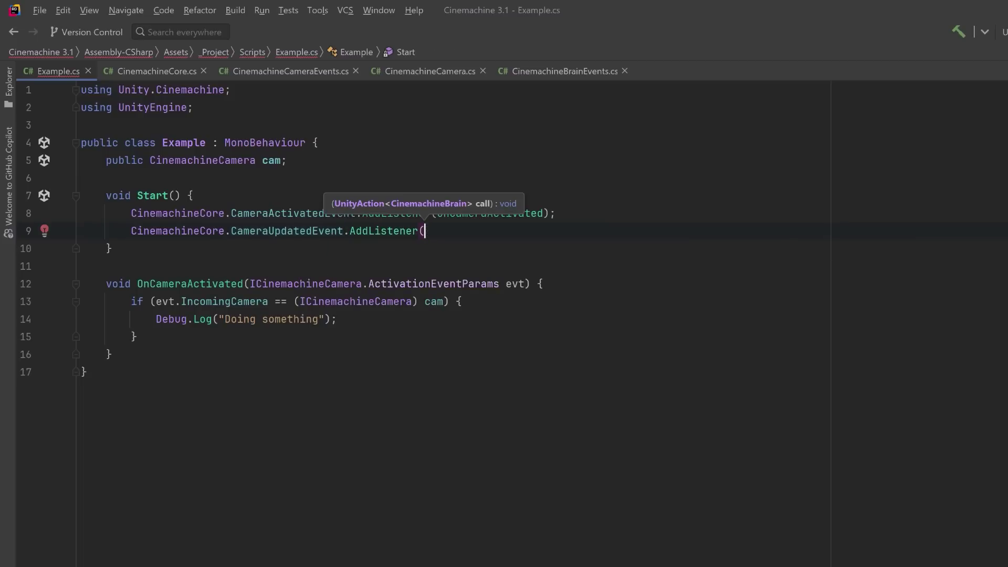
pyautogui.write('OnBrainUpdate')
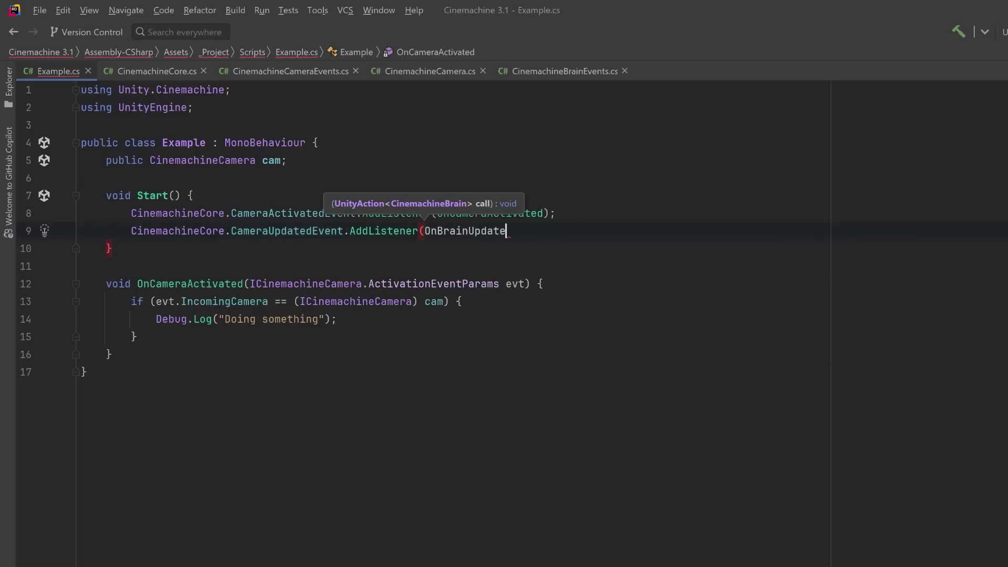
pyautogui.write('d);')
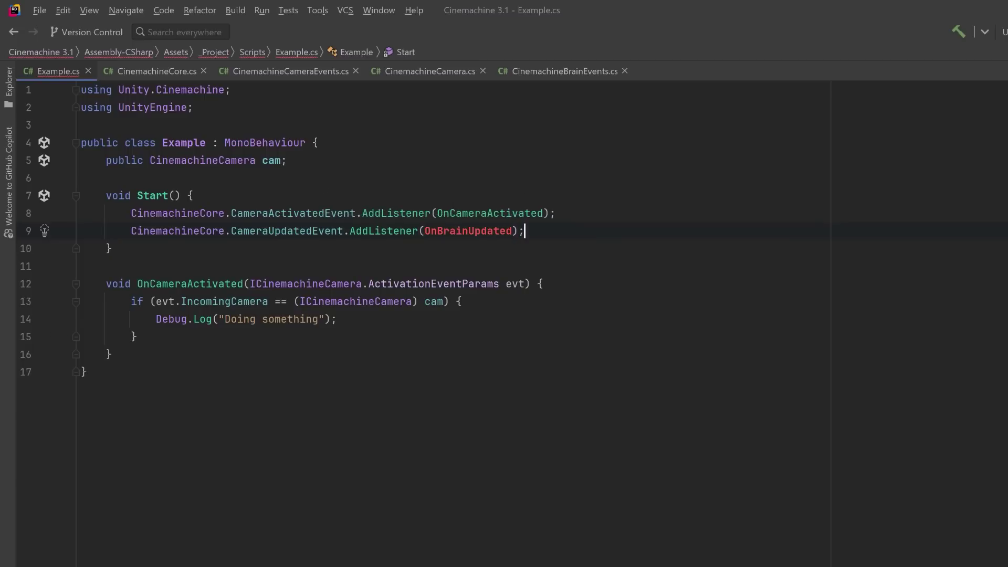
# - Generate the OnBrainUpdated(CinemachineBrain brain) handler containing a placeholder comment
pyautogui.click(112, 248)
pyautogui.press('Return')
pyautogui.press('Return')
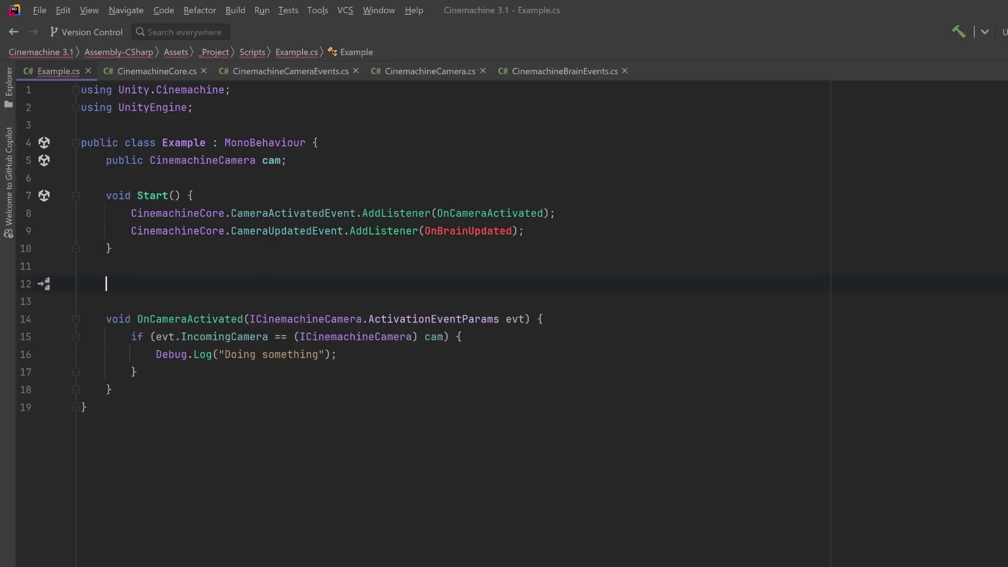
pyautogui.press('Tab')
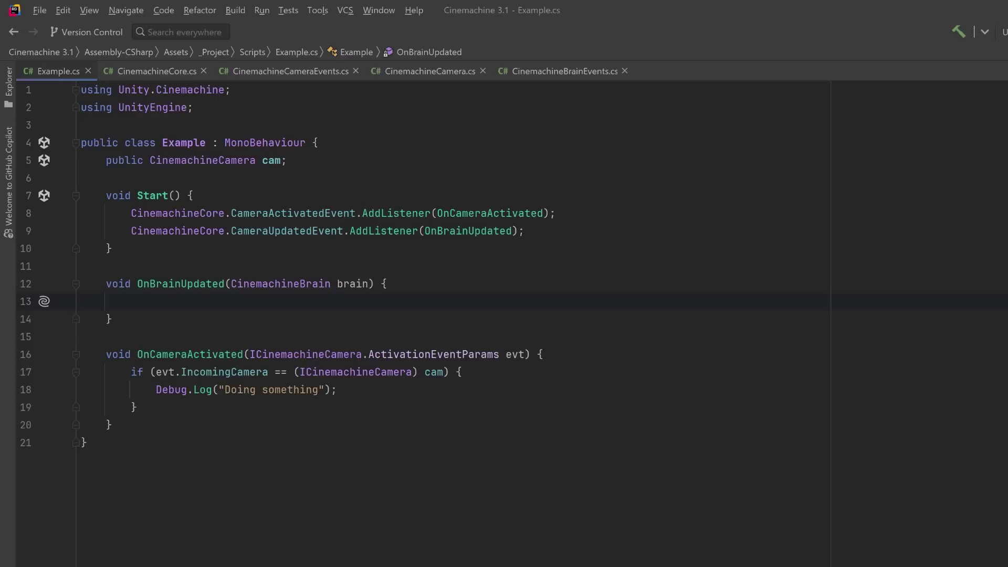
pyautogui.write('brain.')
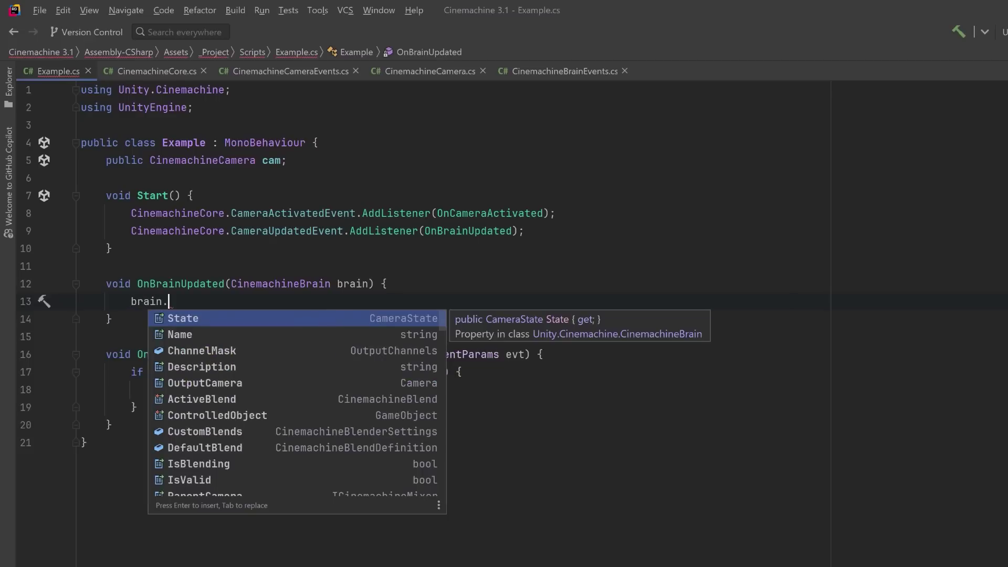
pyautogui.press('Down')
pyautogui.press('Down')
pyautogui.press('Down')
pyautogui.press('Down')
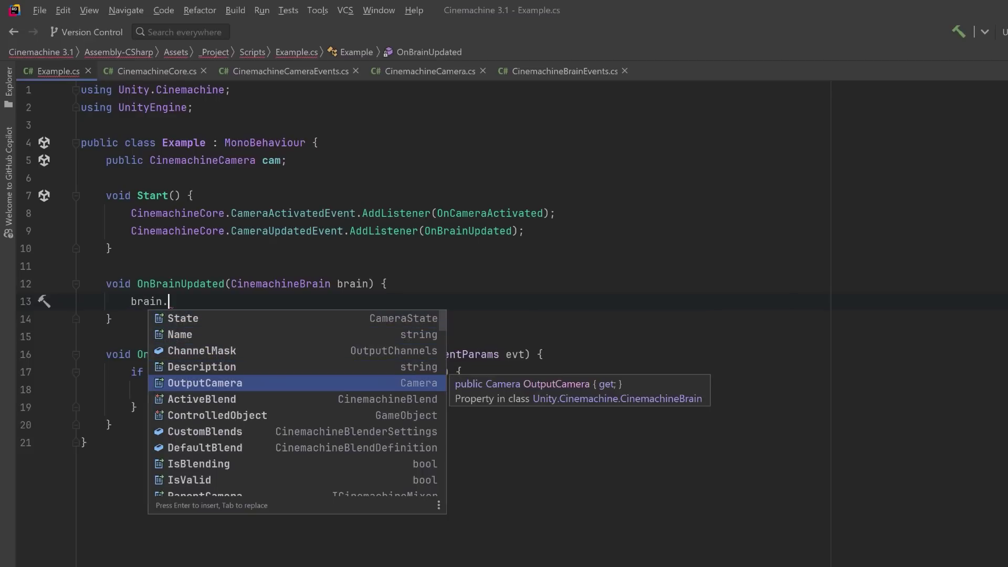
pyautogui.press('Down')
pyautogui.press('Down')
pyautogui.press('Down')
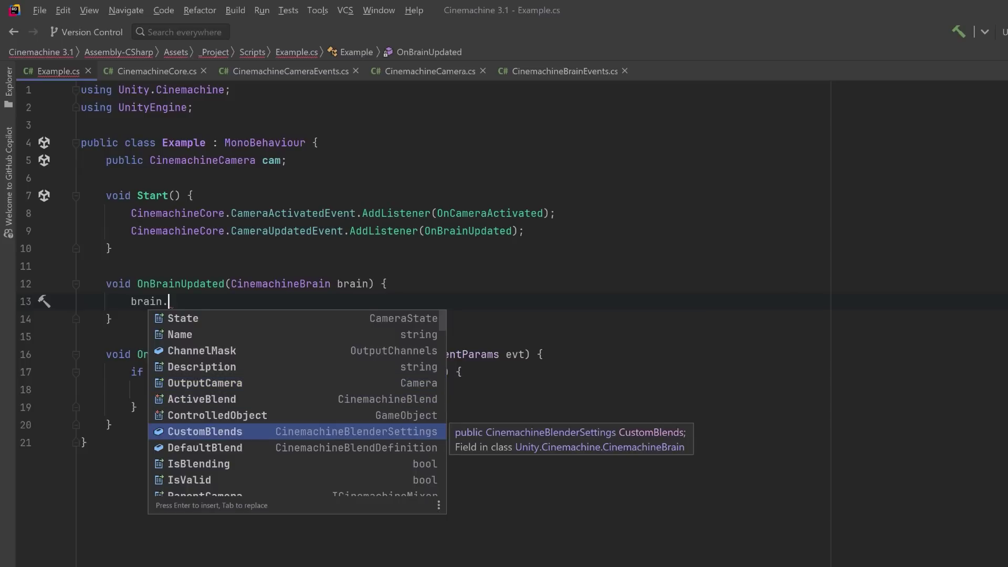
pyautogui.press('Escape')
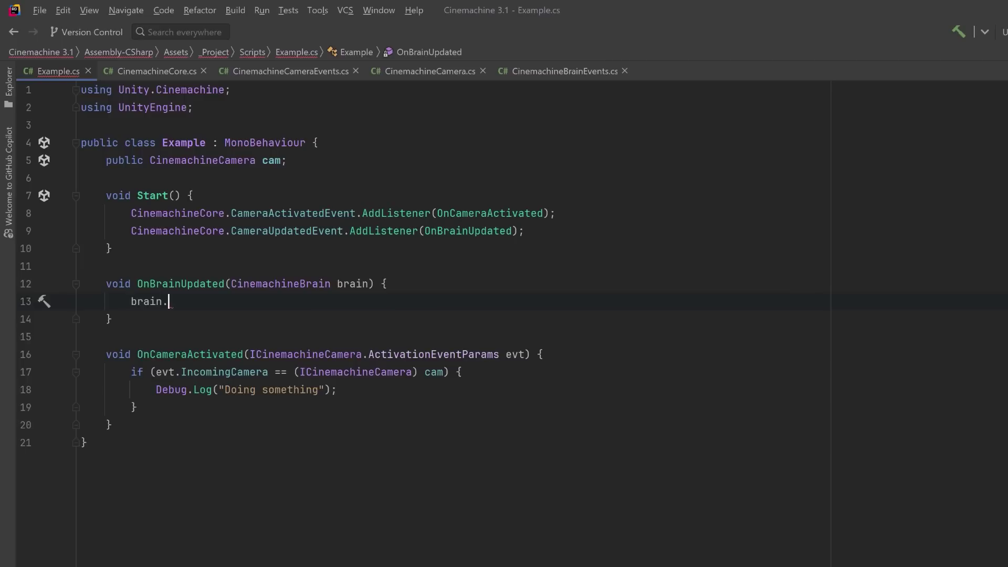
pyautogui.hotkey('ctrl', 'z')
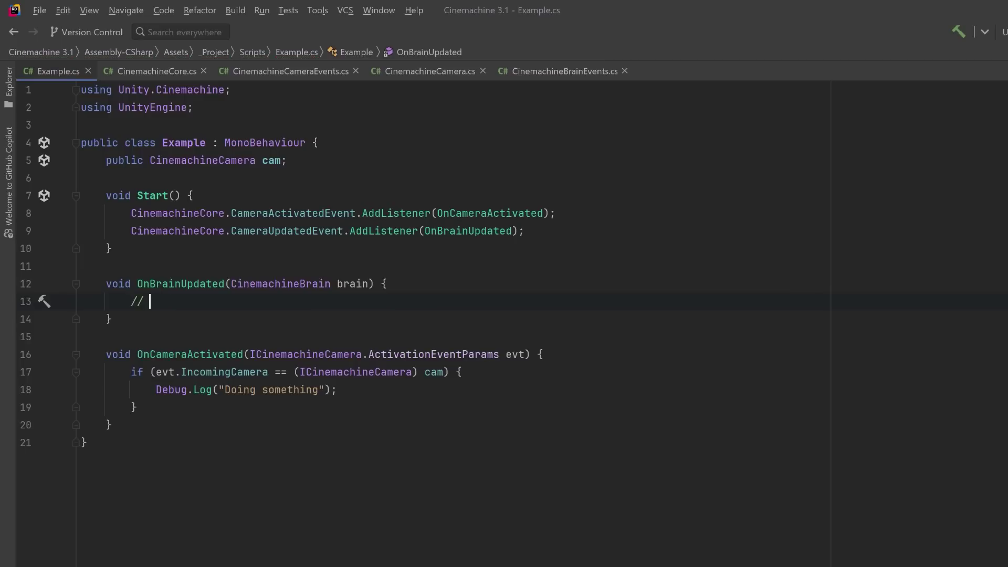
pyautogui.press('Tab')
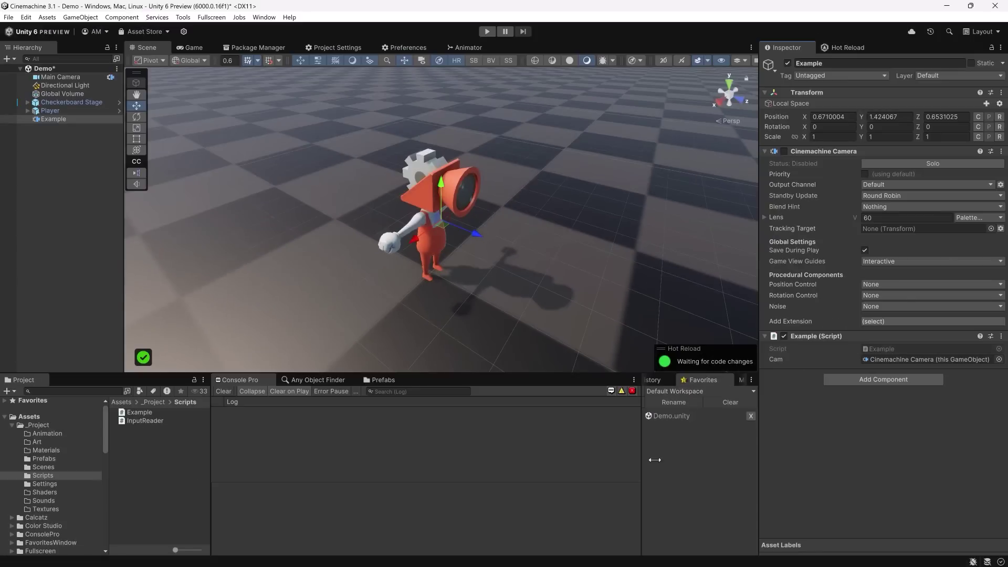
# - Add a Cinemachine Camera Events component via search 'cinema even' and expand its event lists
pyautogui.click(877, 377)
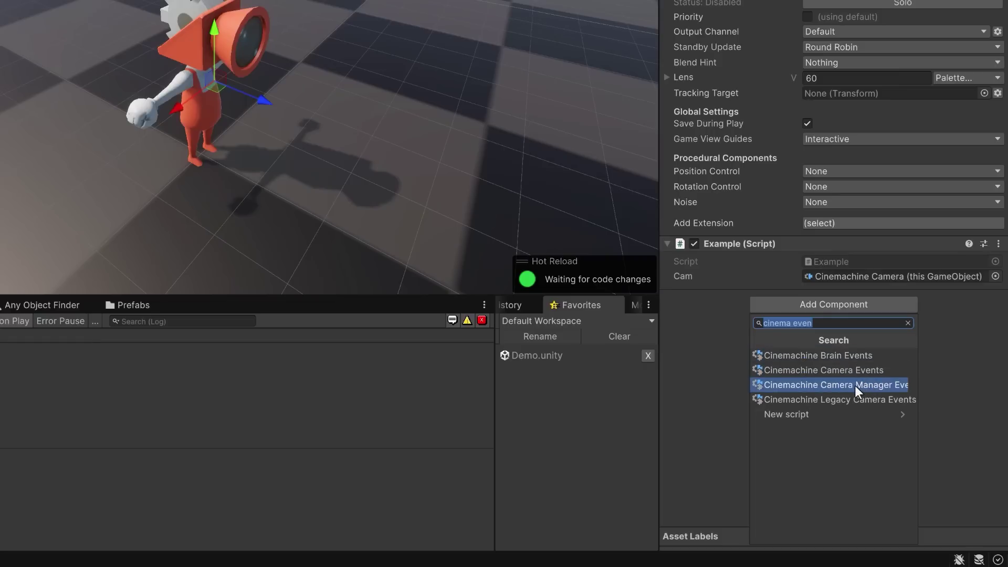
pyautogui.click(852, 369)
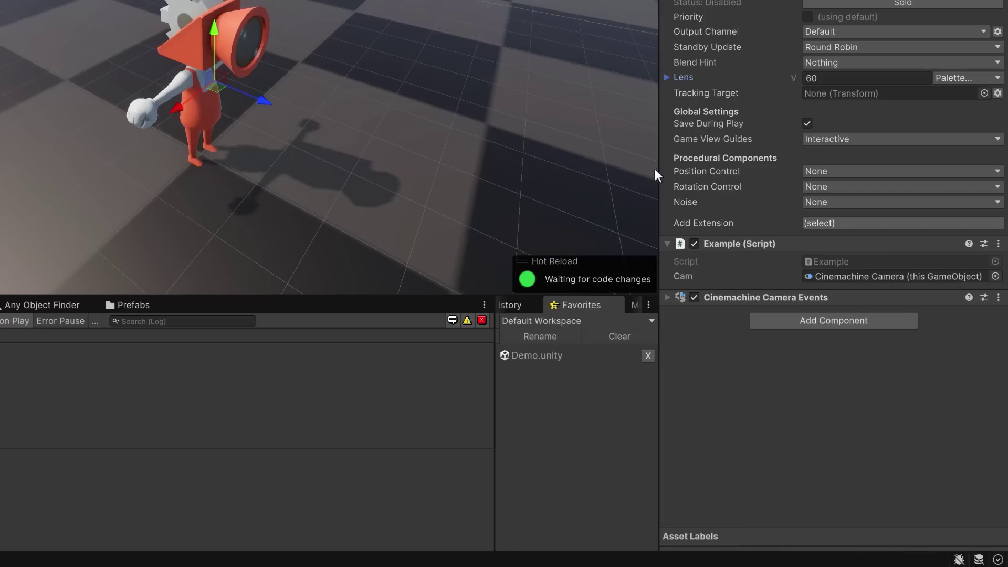
pyautogui.click(667, 297)
pyautogui.scroll(-3, 792, 364)
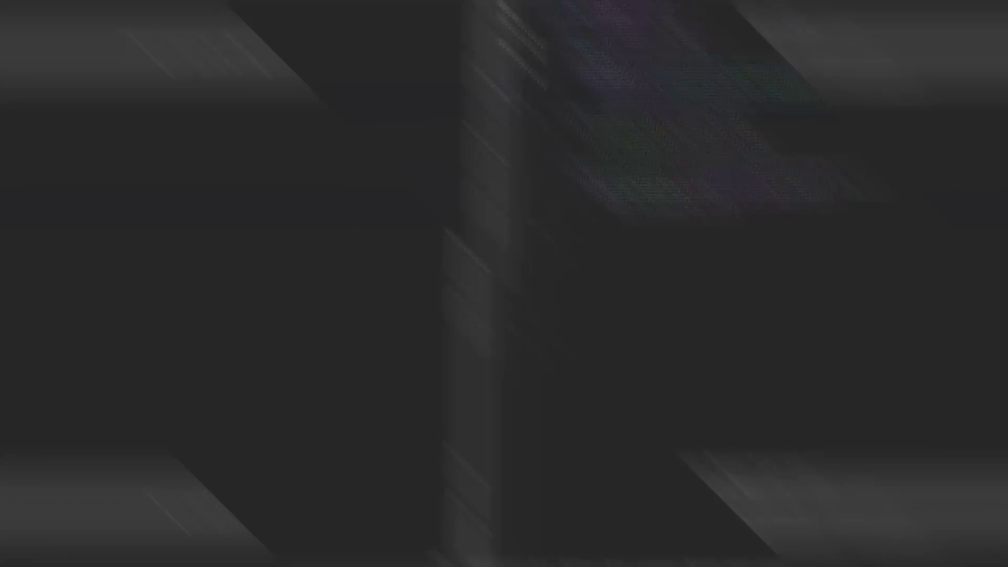
# - Add a public DoSomething() method after Start that logs "This camera became active"
pyautogui.press('Return')
pyautogui.press('Return')
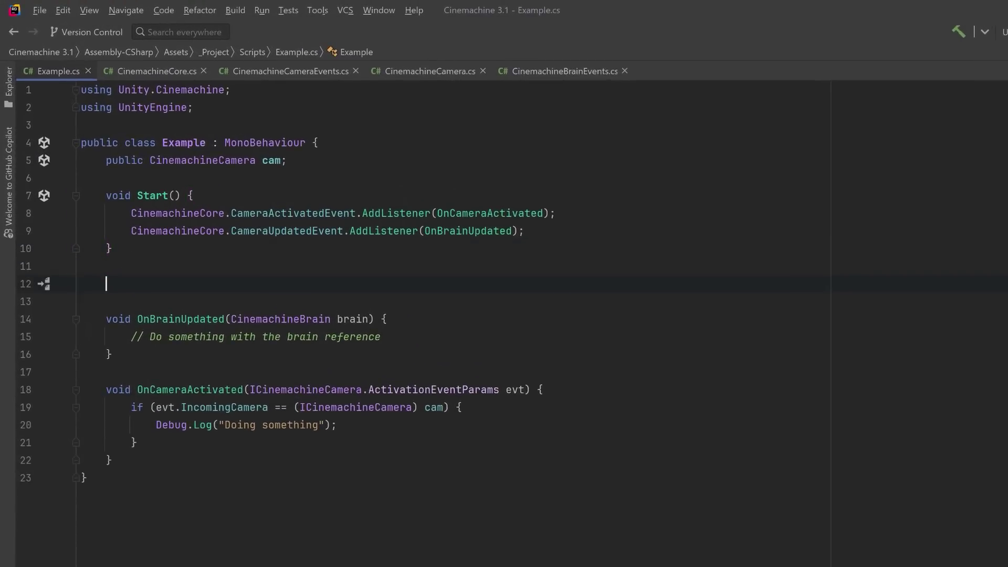
pyautogui.write('void DoSomething(ICinemachineMixer origin, ICinemachineCamera incomingCamera) {}')
pyautogui.press('Left')
pyautogui.press('Return')
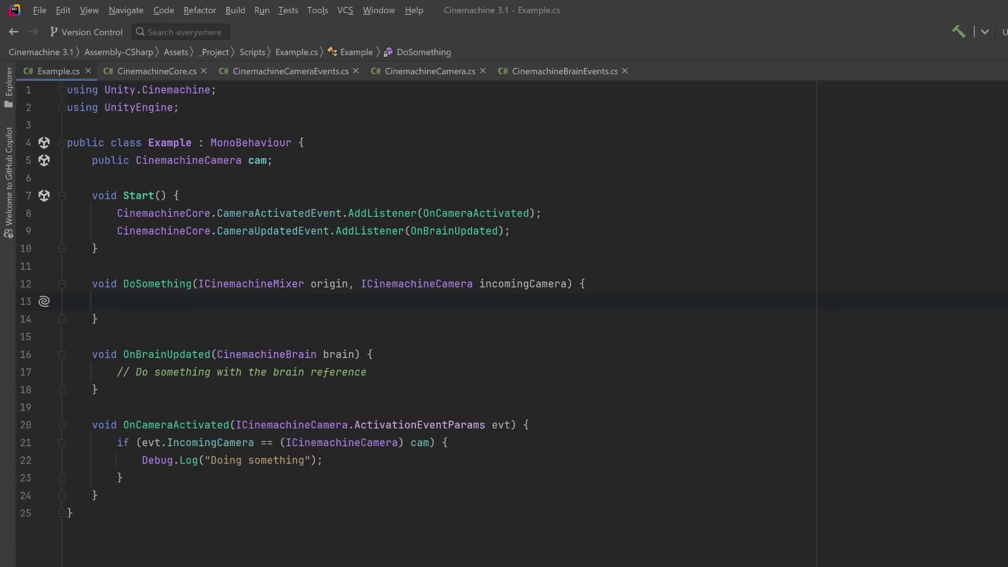
pyautogui.write('Debug.Log("This camera became active");')
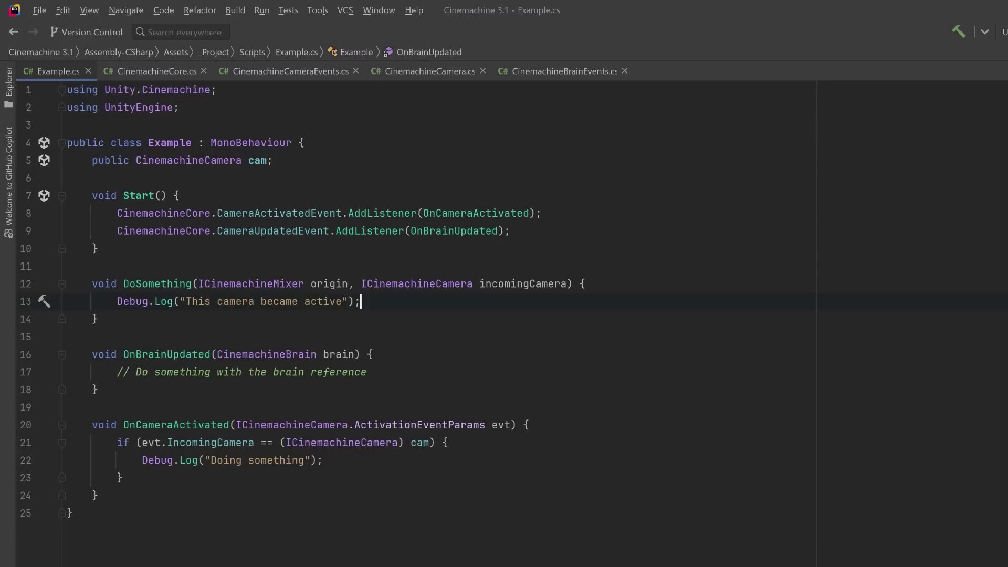
pyautogui.click(92, 283)
pyautogui.write('public')
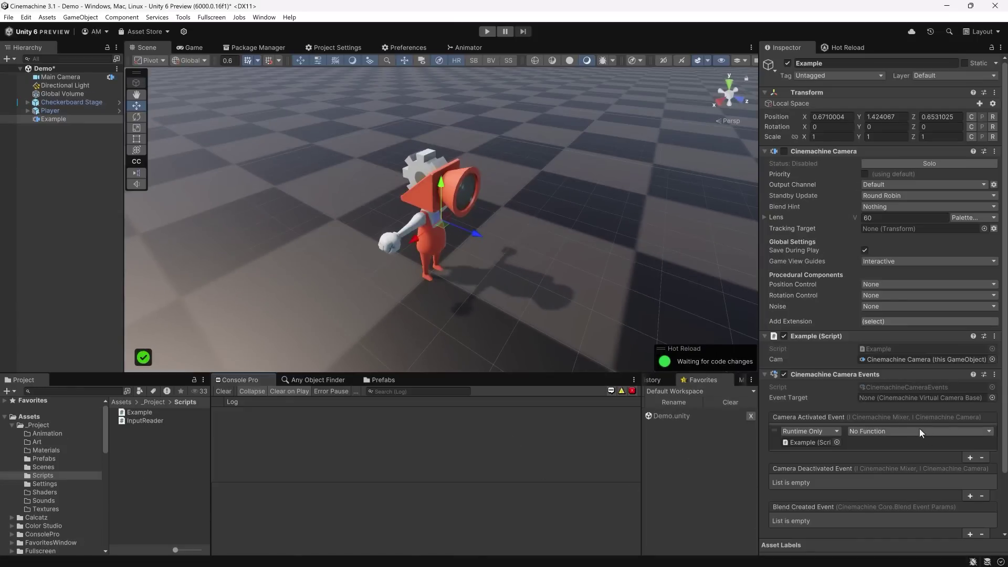
# - Route the Camera Activated Event to Example.DoSomething
pyautogui.click(885, 432)
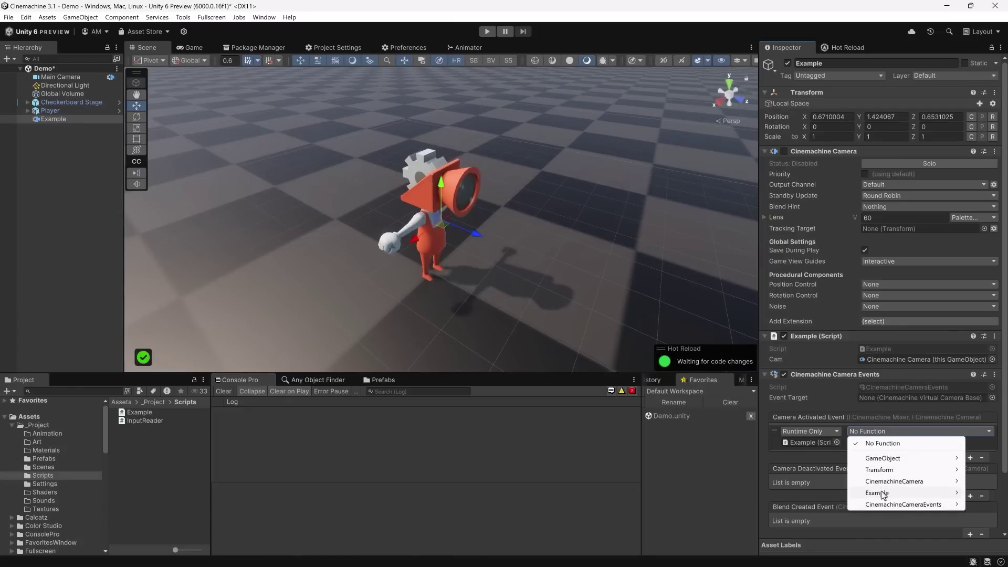
pyautogui.moveTo(883, 493)
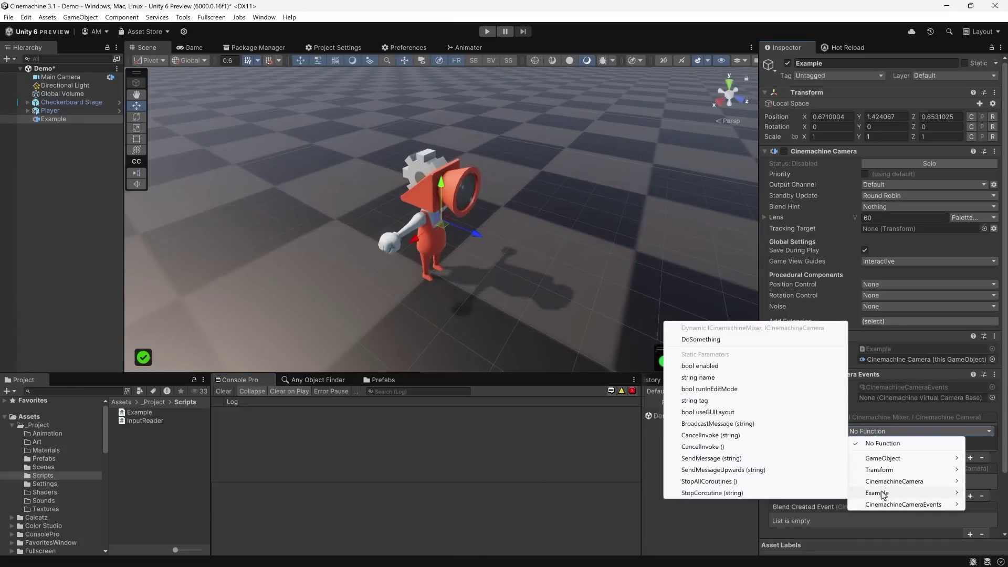
pyautogui.click(700, 340)
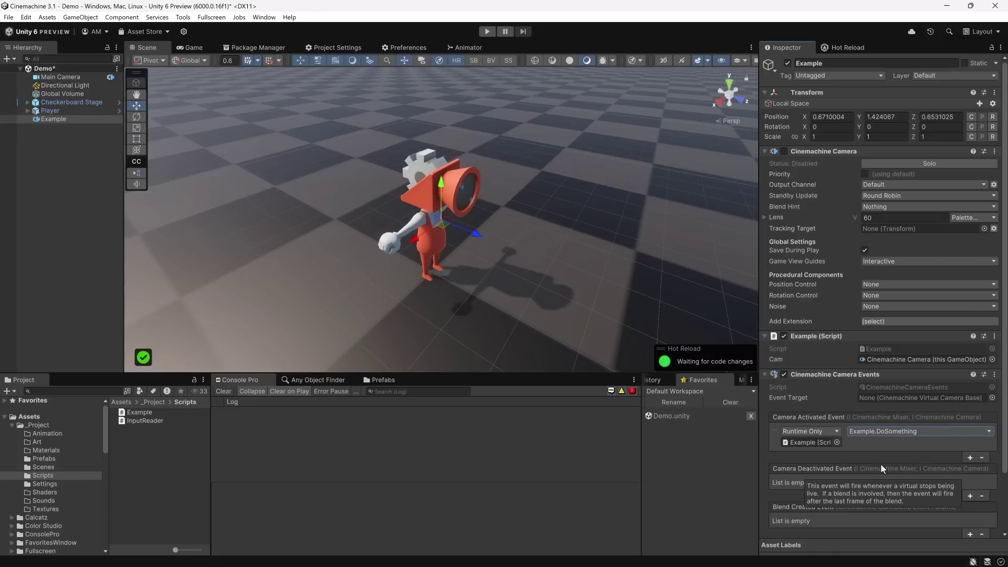
# - Test the event in play mode, then have DoSomething set Speedlines strength to 1
pyautogui.hotkey('ctrl', 'p')
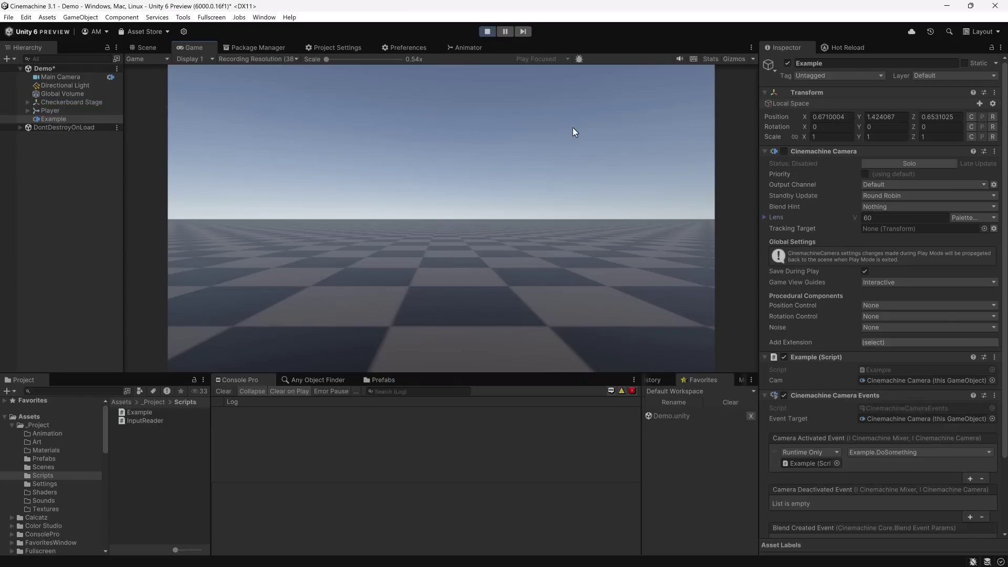
pyautogui.click(785, 152)
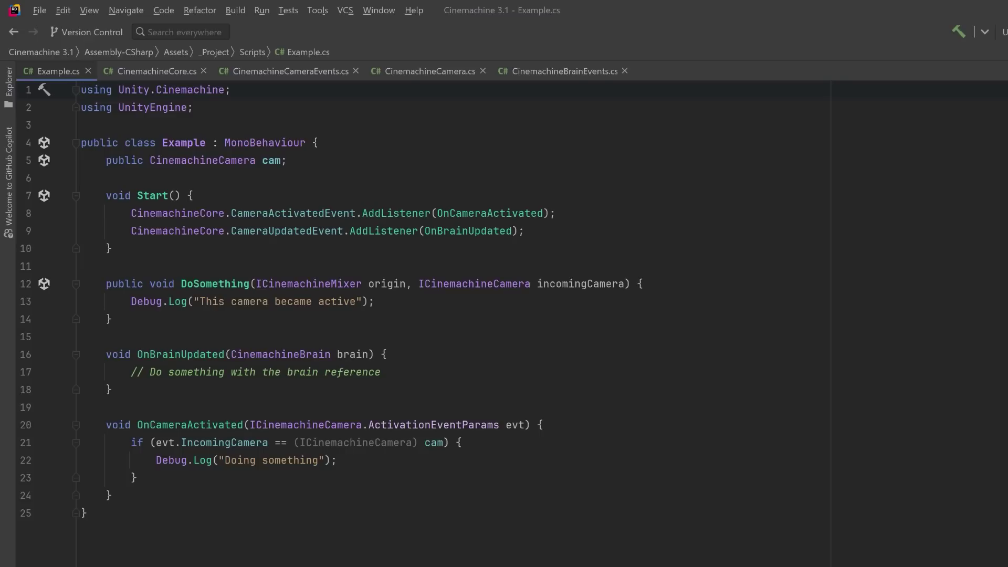
pyautogui.hotkey('ctrl', 'shift', 'z')
pyautogui.hotkey('ctrl', 'shift', 'z')
pyautogui.hotkey('ctrl', 'shift', 'z')
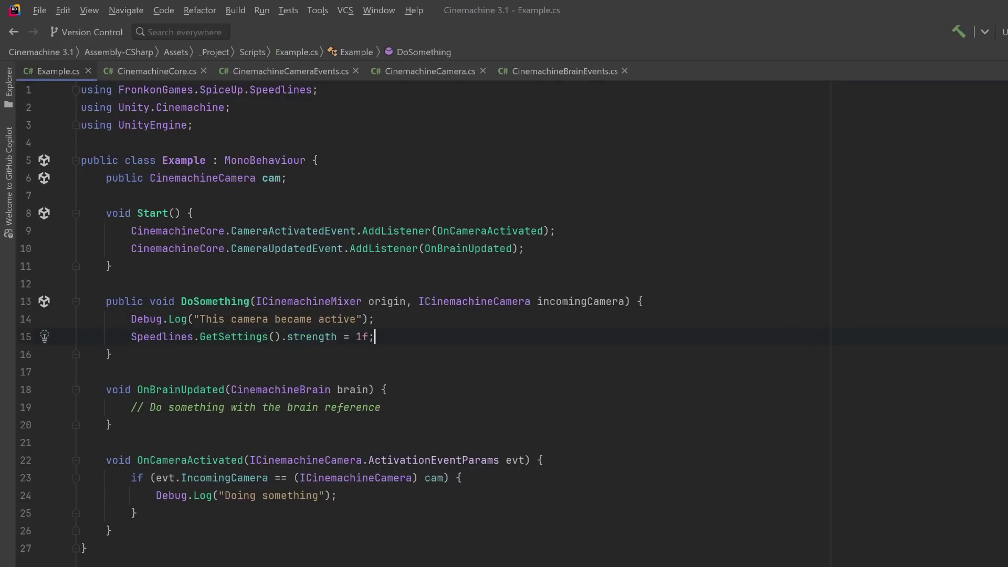
pyautogui.click(865, 391)
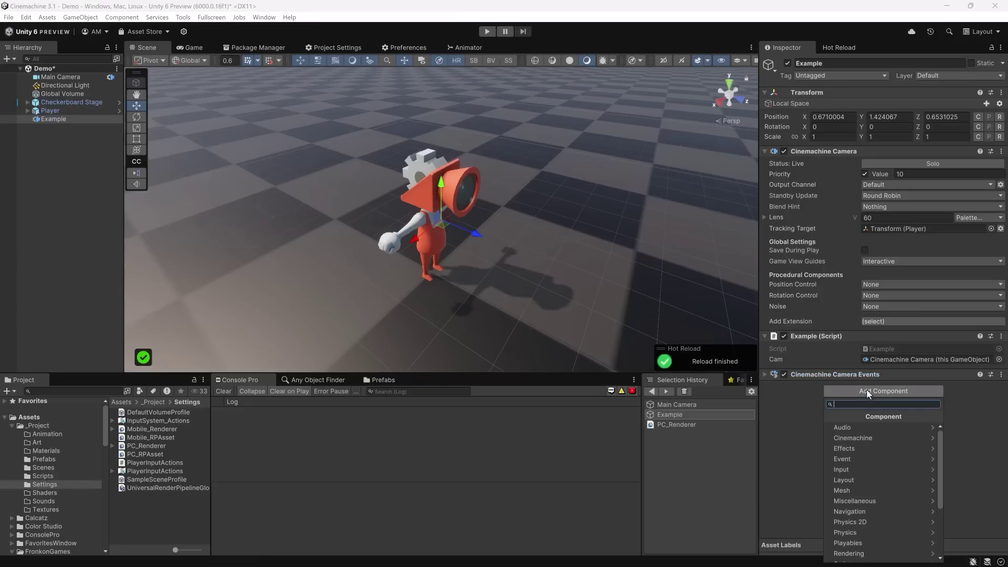
# - Add Cinemachine Follow with follow offset 0, 2, -4 and enter play mode
pyautogui.write('fol')
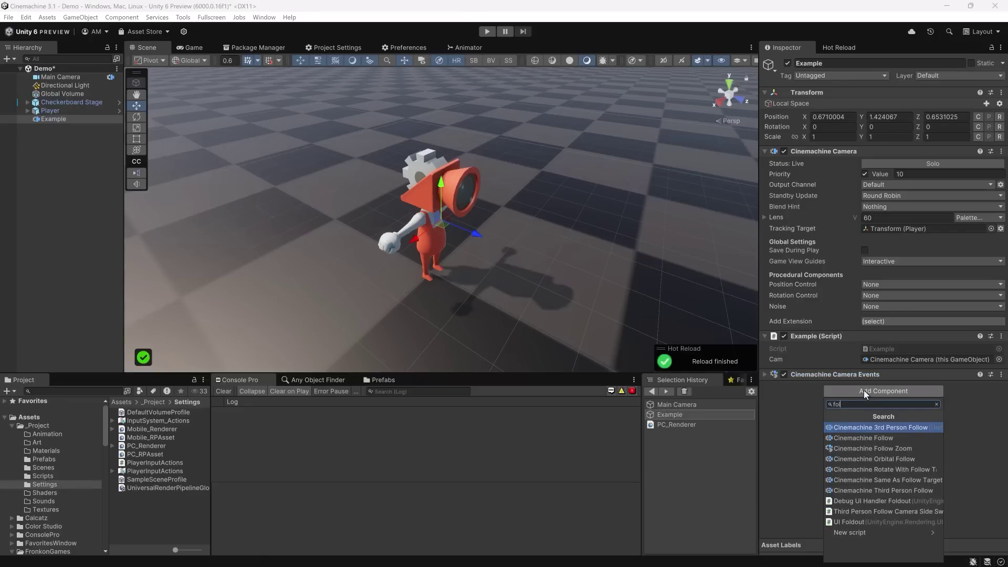
pyautogui.press('Down')
pyautogui.press('Return')
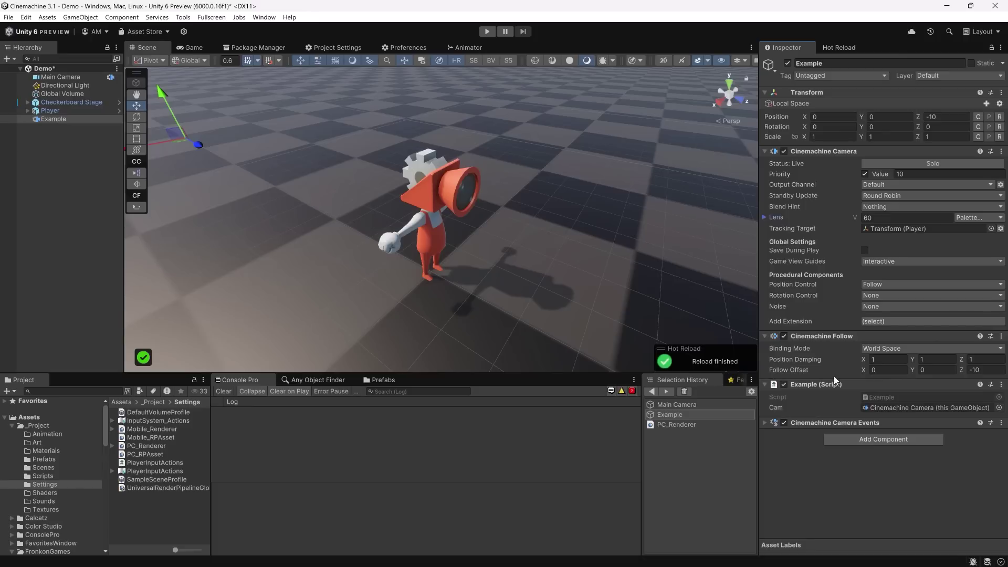
pyautogui.click(926, 370)
pyautogui.write('2')
pyautogui.press('Tab')
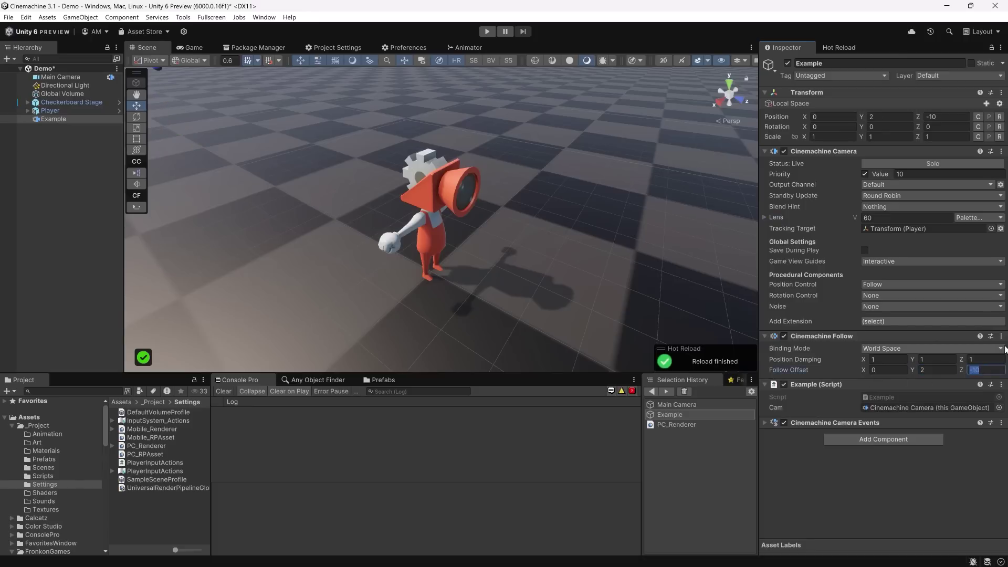
pyautogui.write('-4')
pyautogui.press('Return')
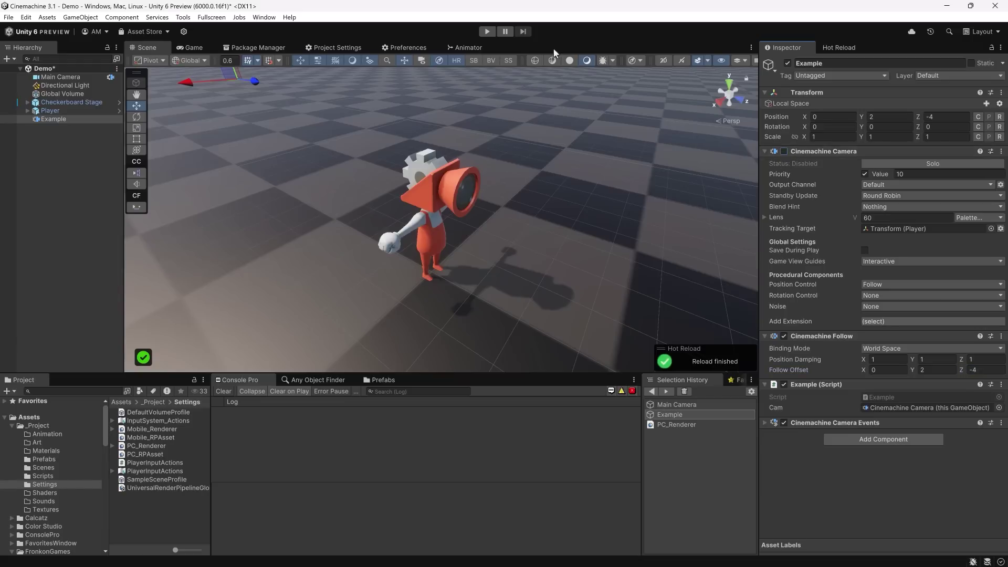
pyautogui.click(487, 31)
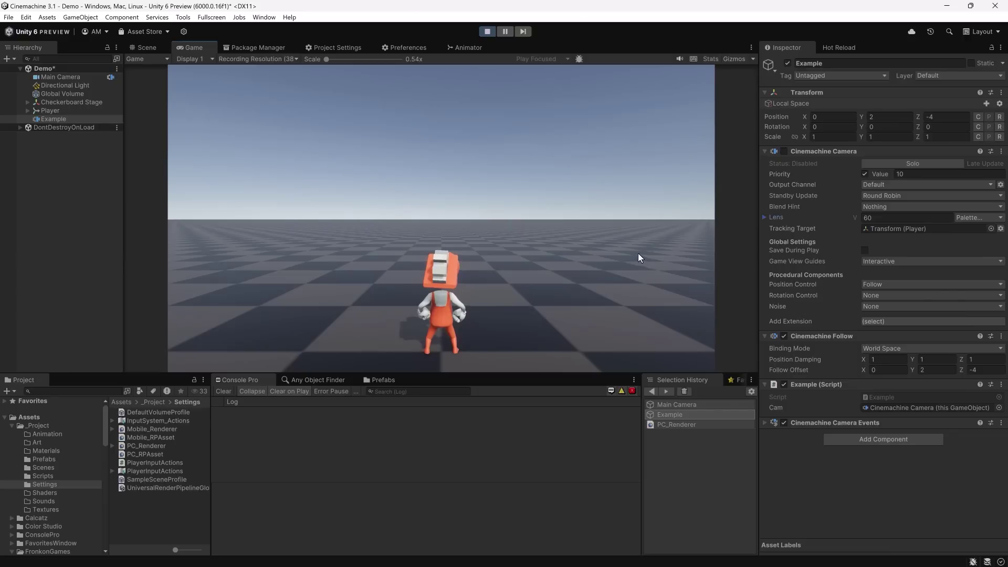
# - Enable the Cinemachine Camera during play, run the character away and back, then stop play
pyautogui.press('d')
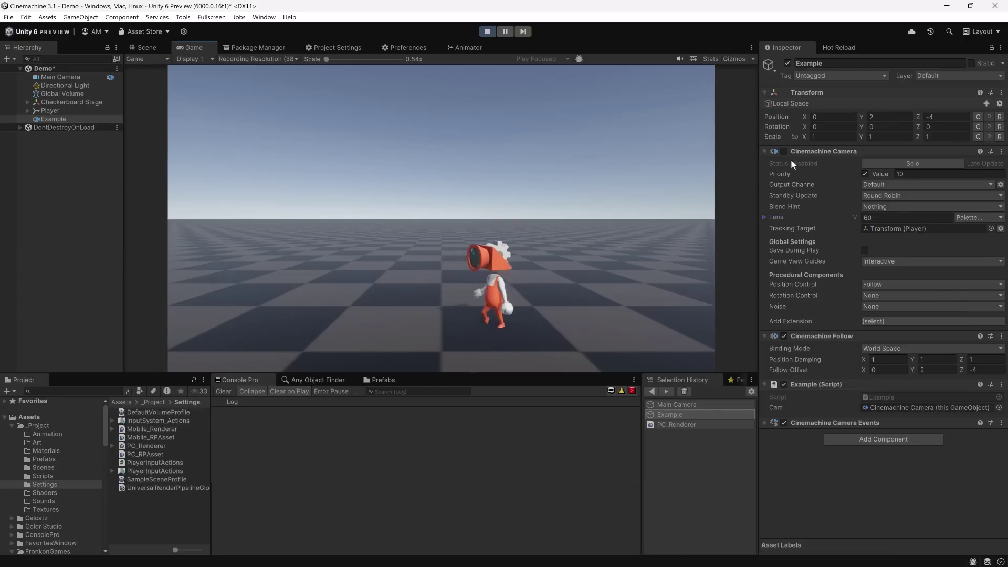
pyautogui.click(784, 152)
pyautogui.press('w')
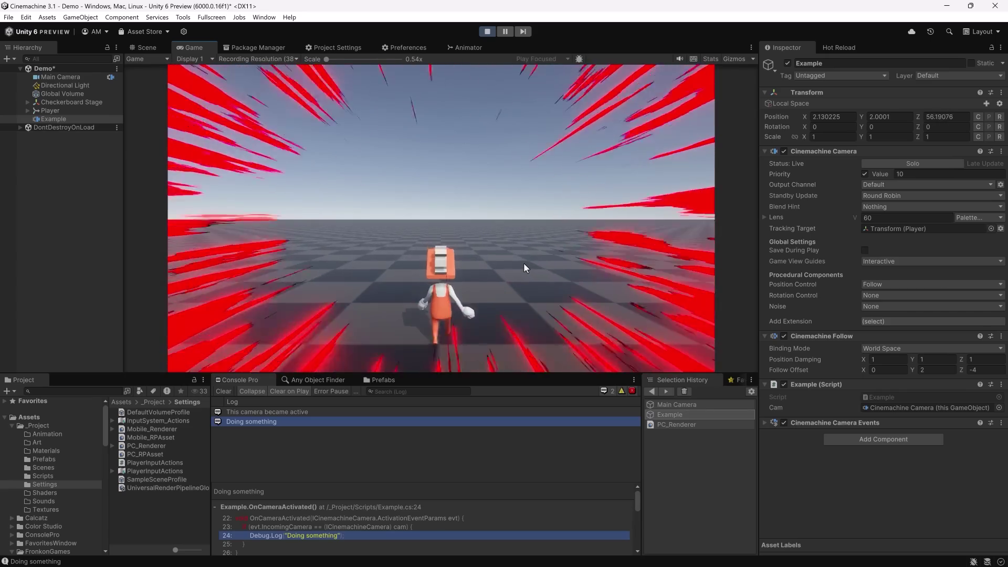
pyautogui.press('s')
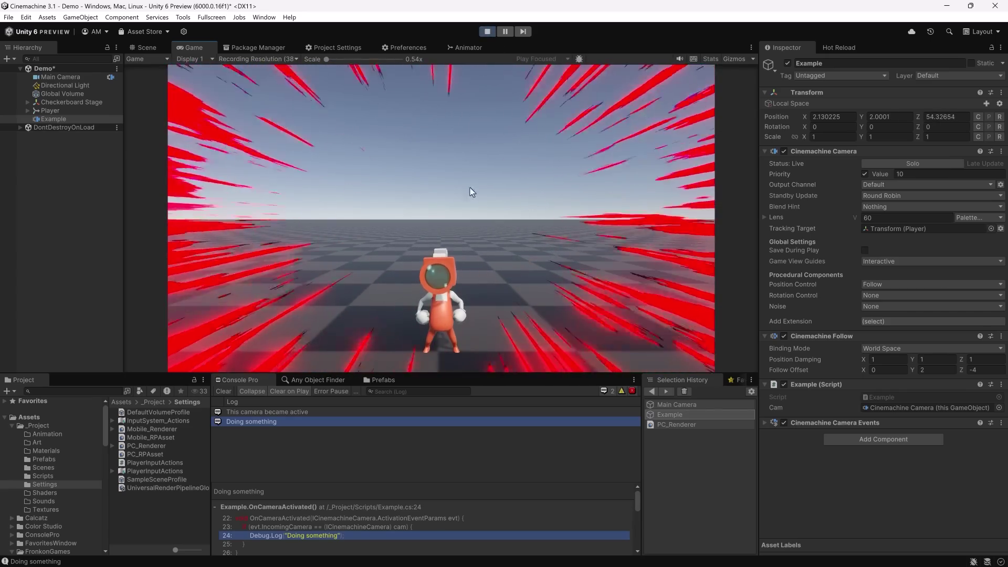
pyautogui.hotkey('ctrl', 'p')
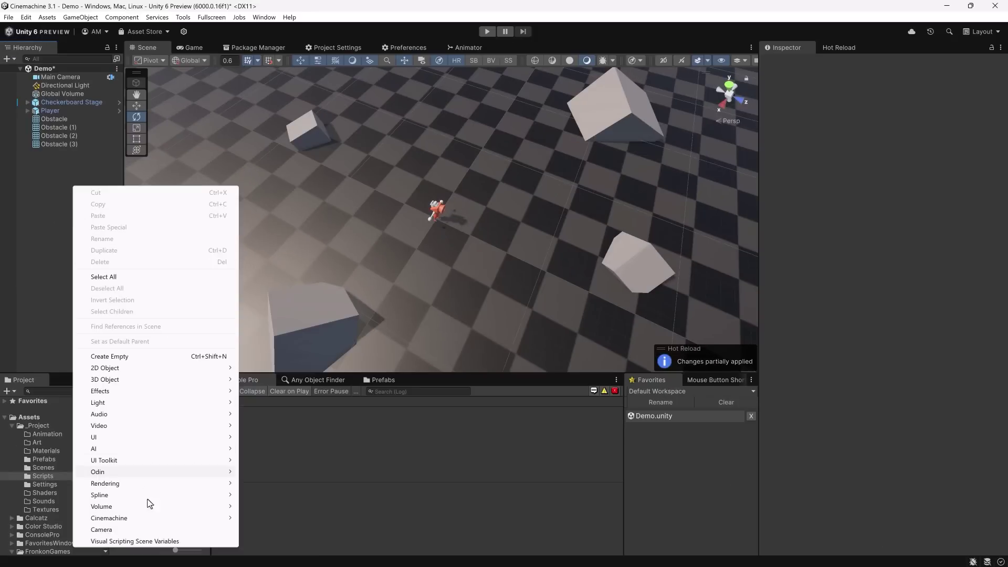
# - Create a Dolly Camera with Spline, delete Knot [1] from Spline 0, and enable spline editing
pyautogui.moveTo(157, 518)
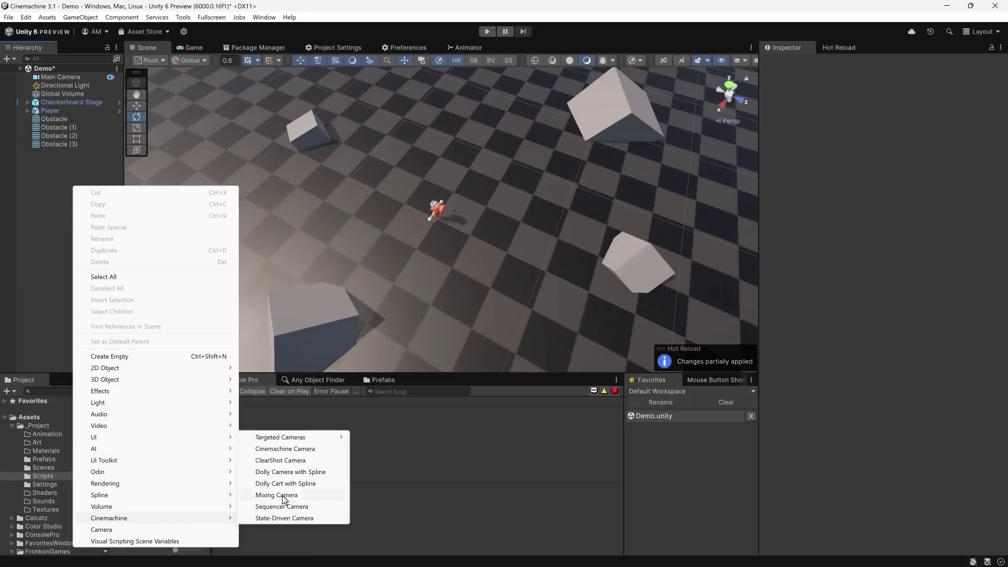
pyautogui.click(294, 472)
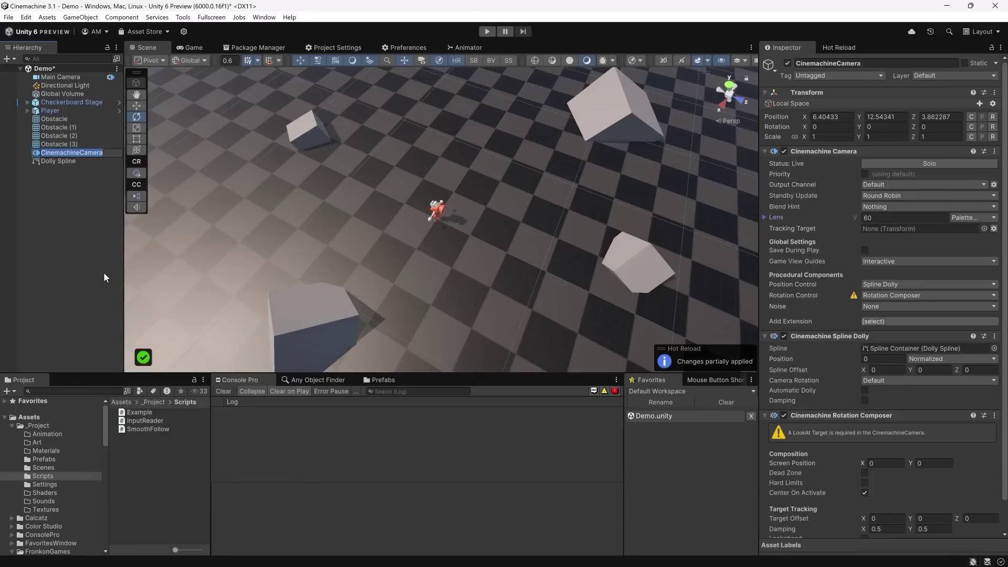
pyautogui.click(58, 161)
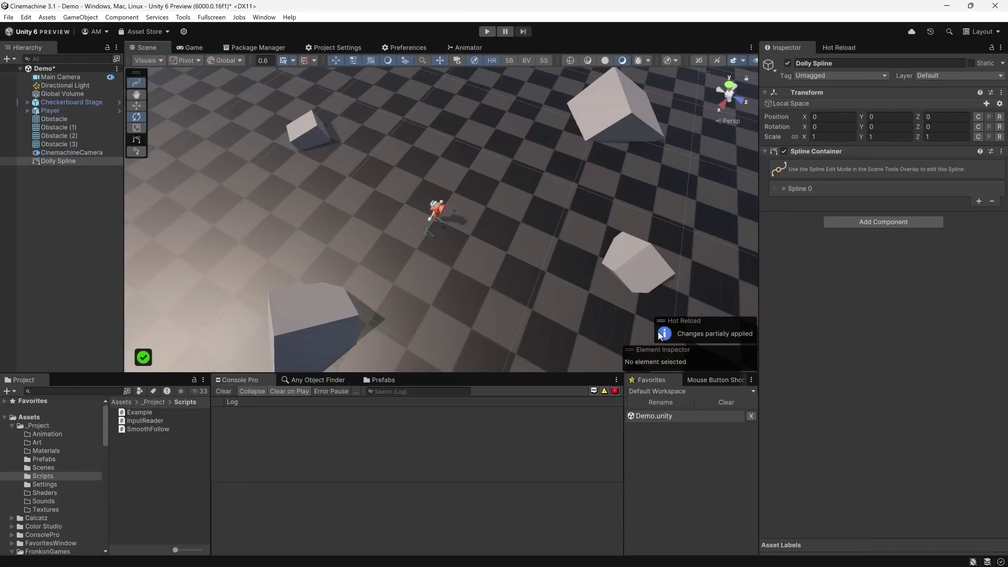
pyautogui.click(784, 188)
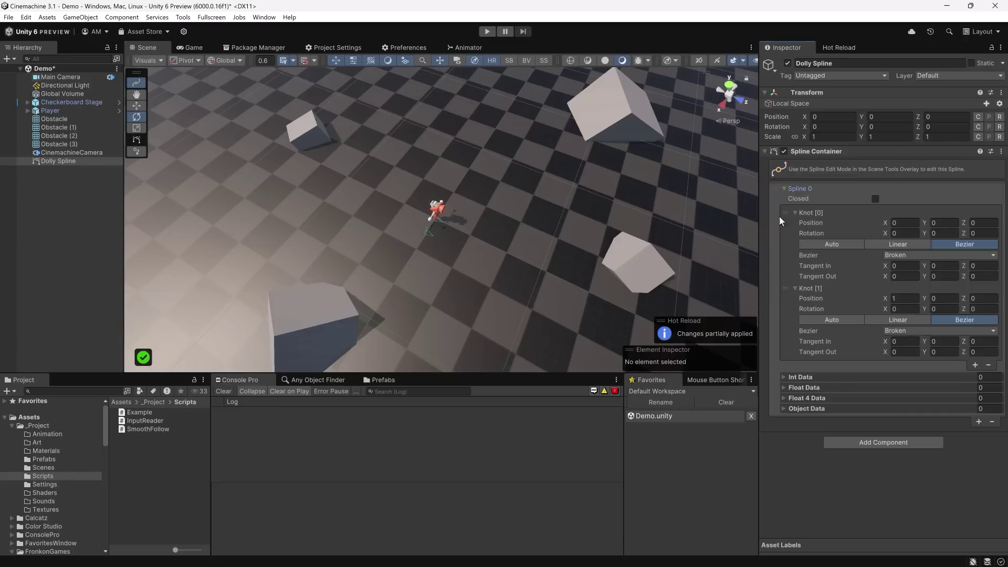
pyautogui.click(988, 365)
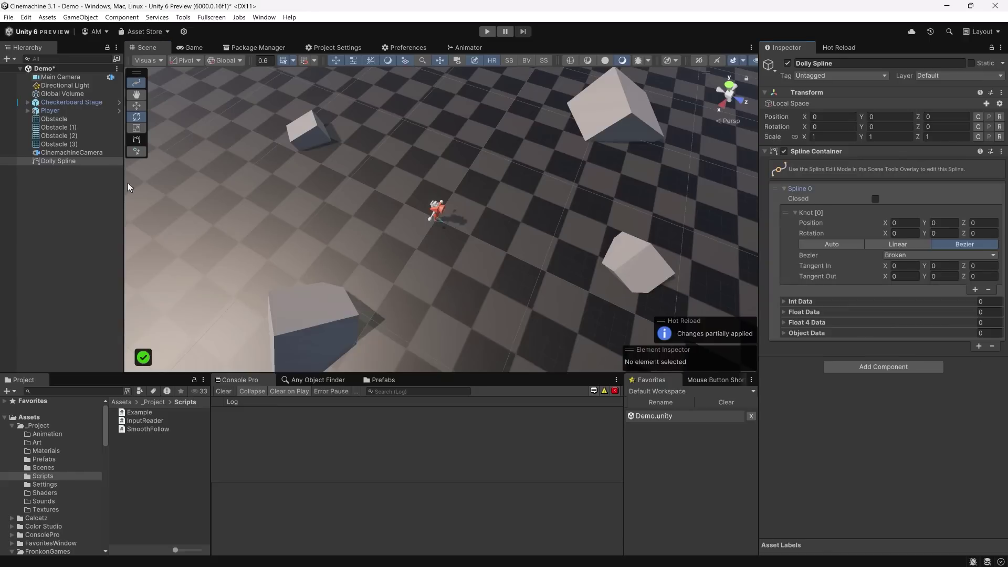
pyautogui.click(137, 151)
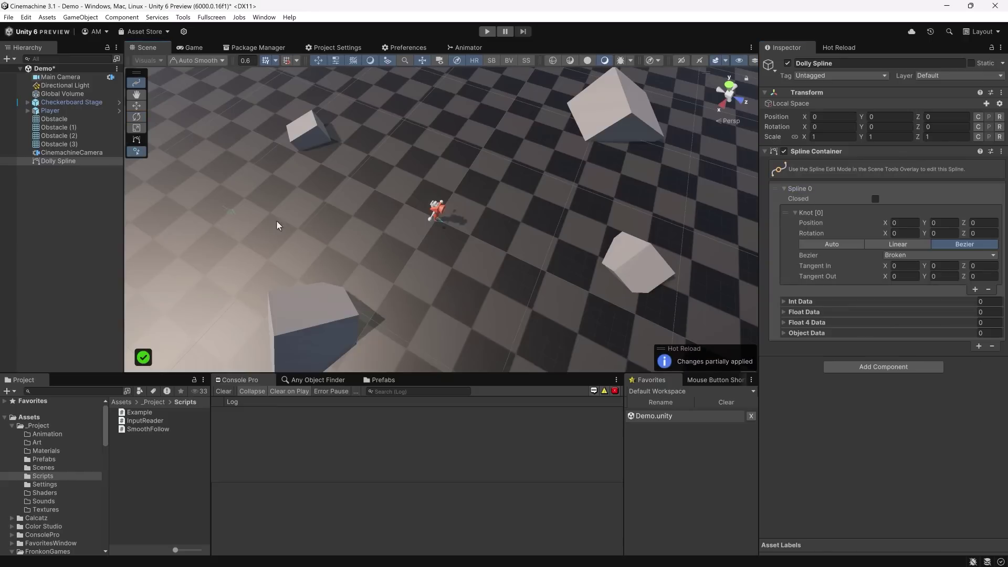
pyautogui.click(214, 265)
pyautogui.moveTo(342, 207); pyautogui.dragTo(411, 213)
pyautogui.moveTo(472, 291); pyautogui.dragTo(550, 289)
pyautogui.moveTo(597, 186); pyautogui.dragTo(745, 179)
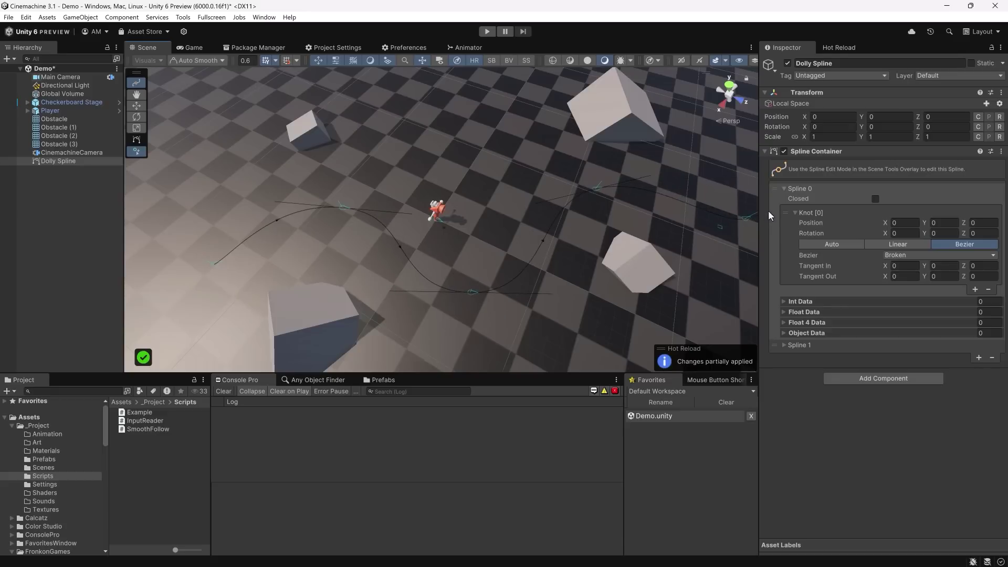
pyautogui.click(136, 83)
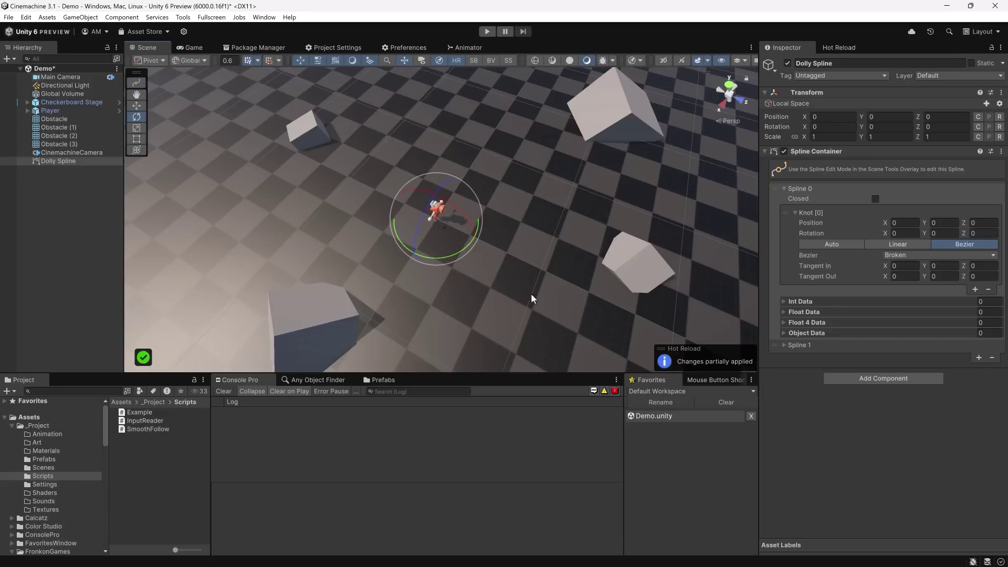
pyautogui.click(68, 153)
pyautogui.moveTo(52, 159); pyautogui.dragTo(85, 130)
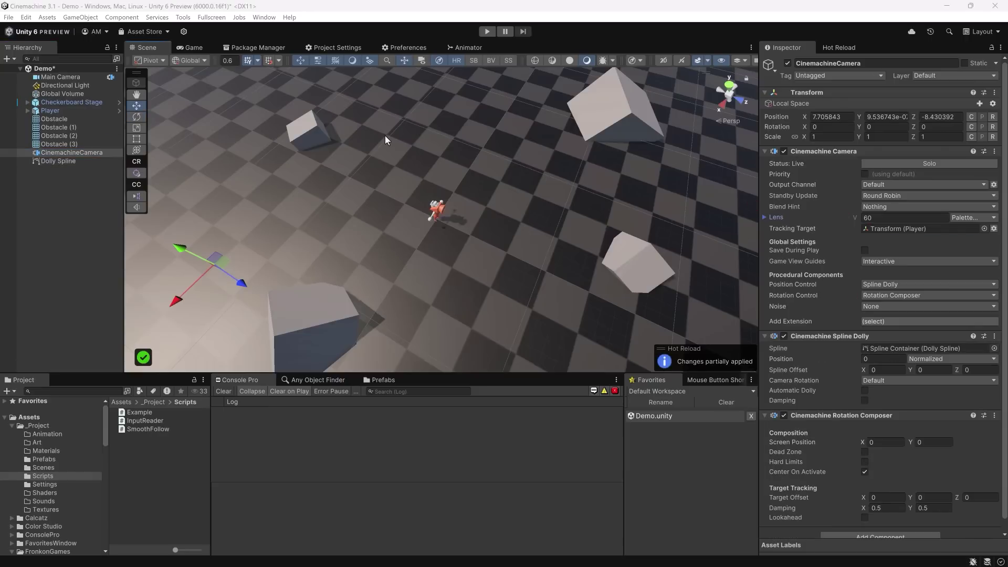
pyautogui.click(92, 161)
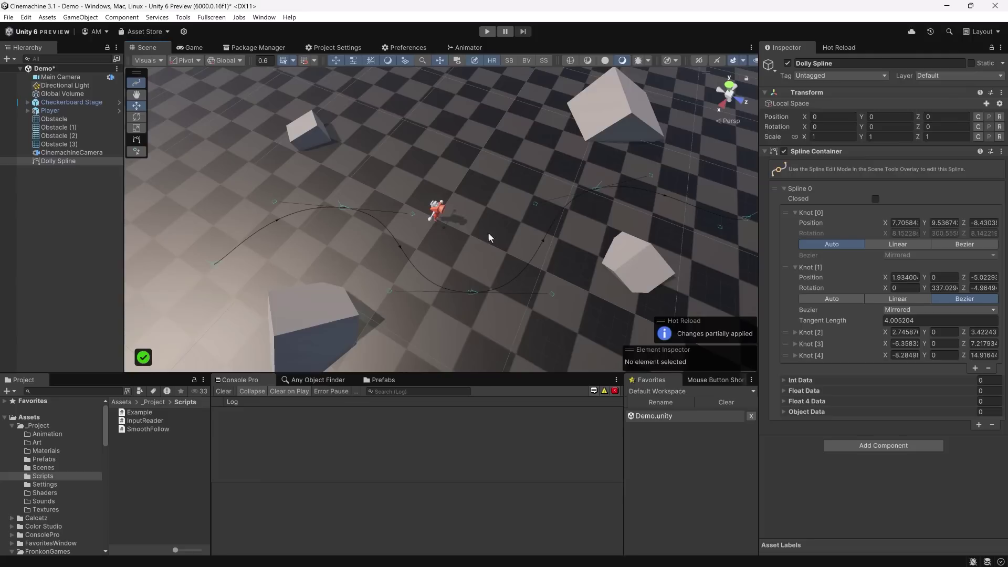
pyautogui.press('Up')
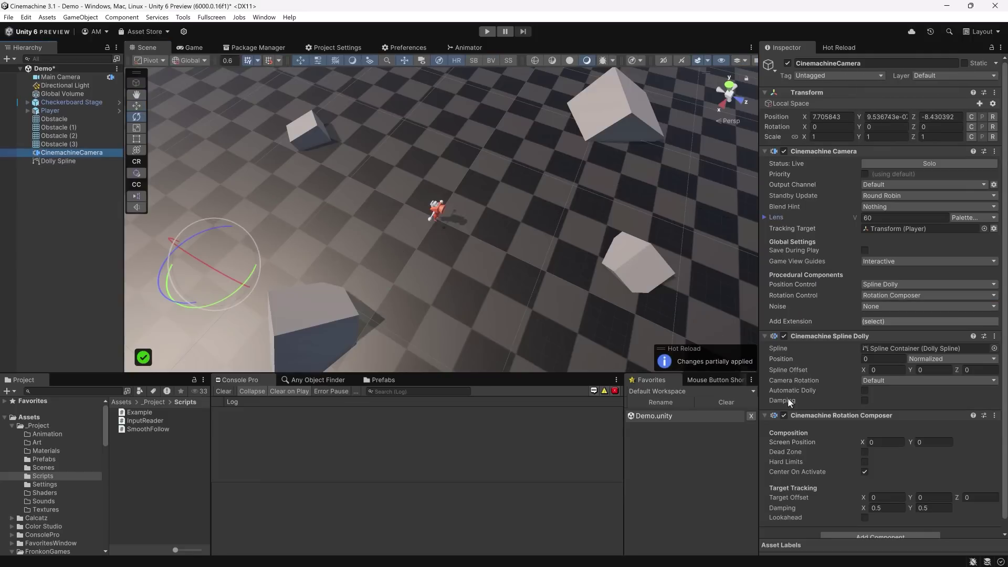
# - Enable Automatic Dolly using the Fixed Speed method at speed 0.2, then enter Play mode
pyautogui.click(864, 390)
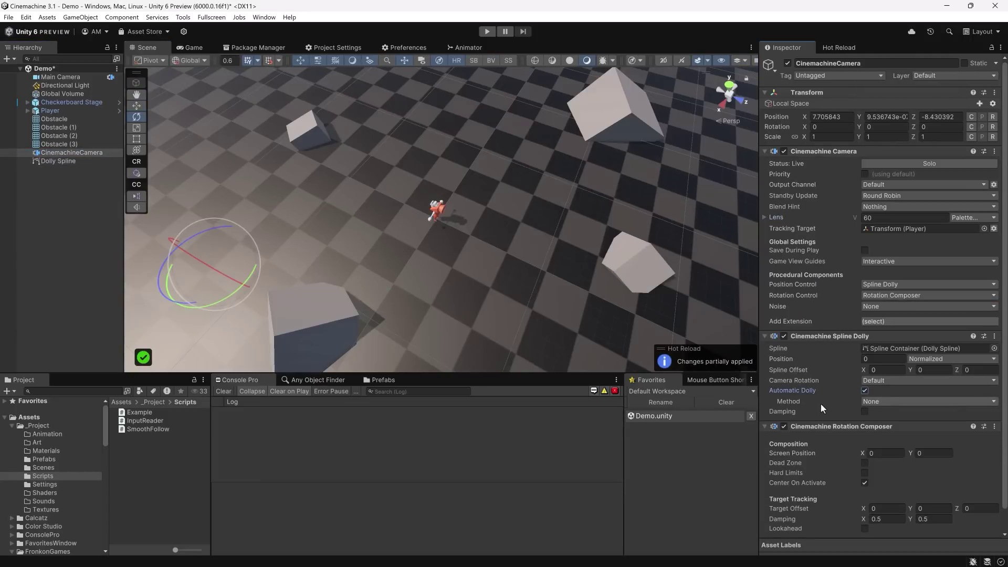
pyautogui.click(902, 402)
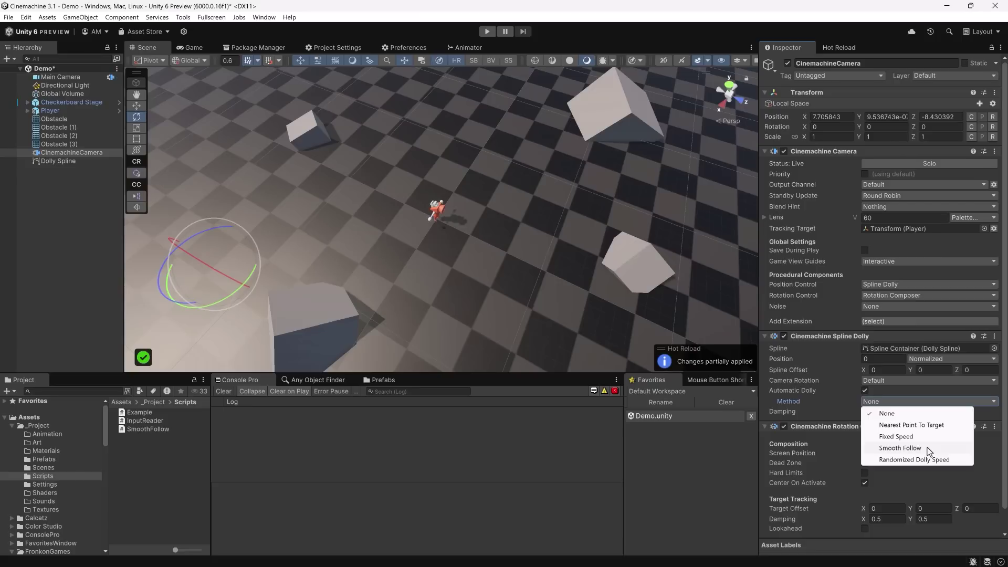
pyautogui.click(895, 436)
pyautogui.click(947, 413)
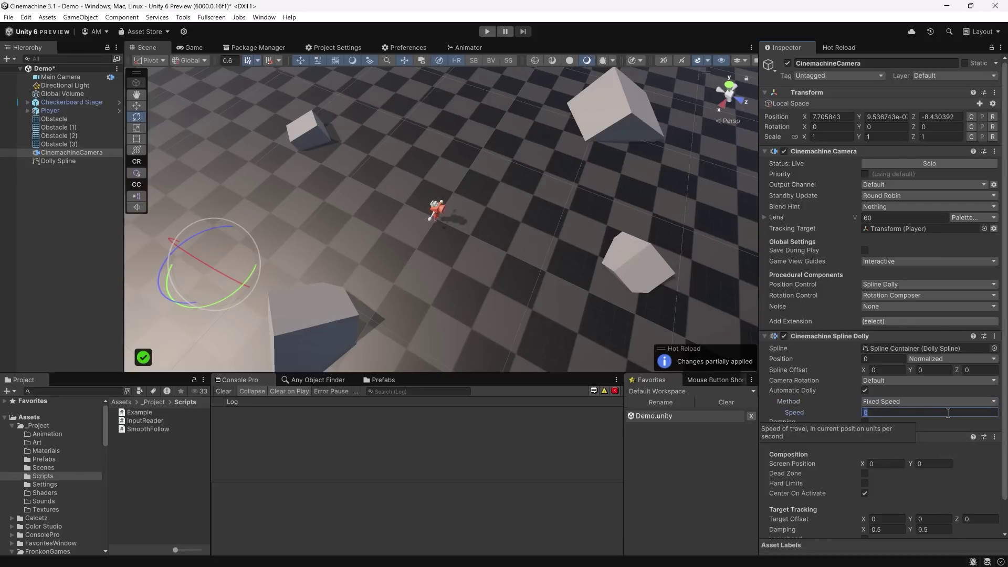
pyautogui.write('0.2')
pyautogui.click(487, 32)
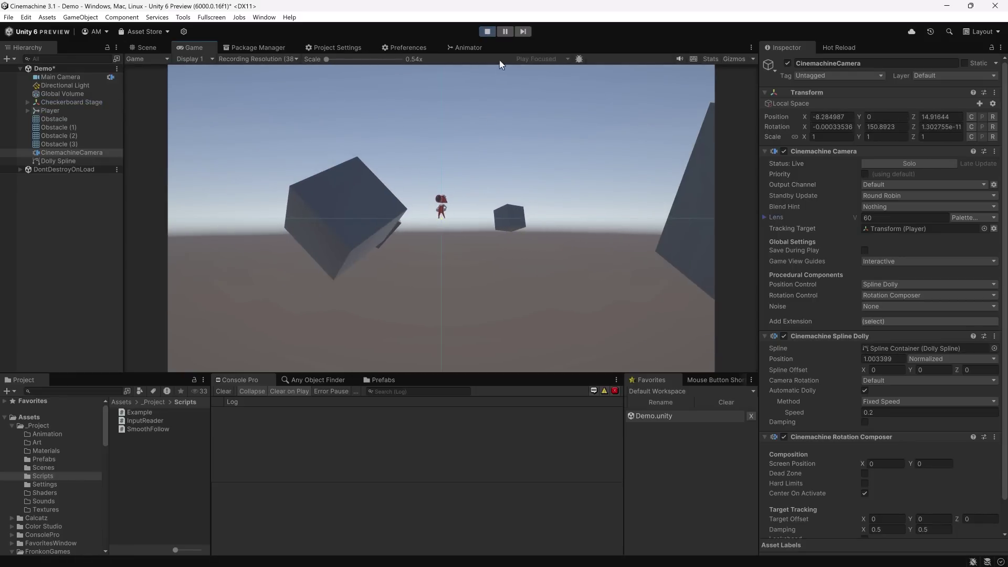
# - Stop play and switch the camera's dolly method to Smooth Follow with Max Speed 0.2
pyautogui.click(487, 31)
pyautogui.click(80, 160)
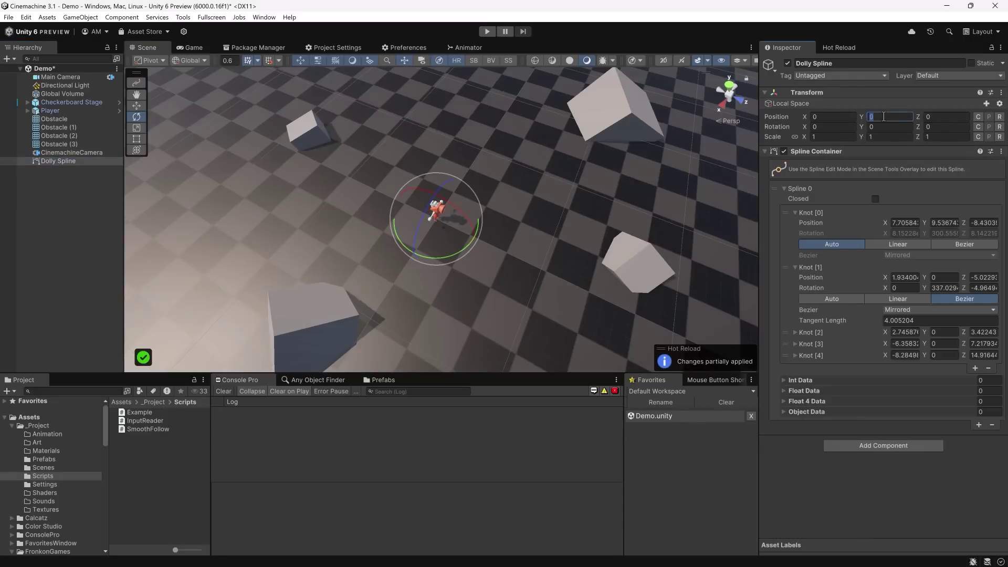
pyautogui.click(72, 152)
pyautogui.click(912, 368)
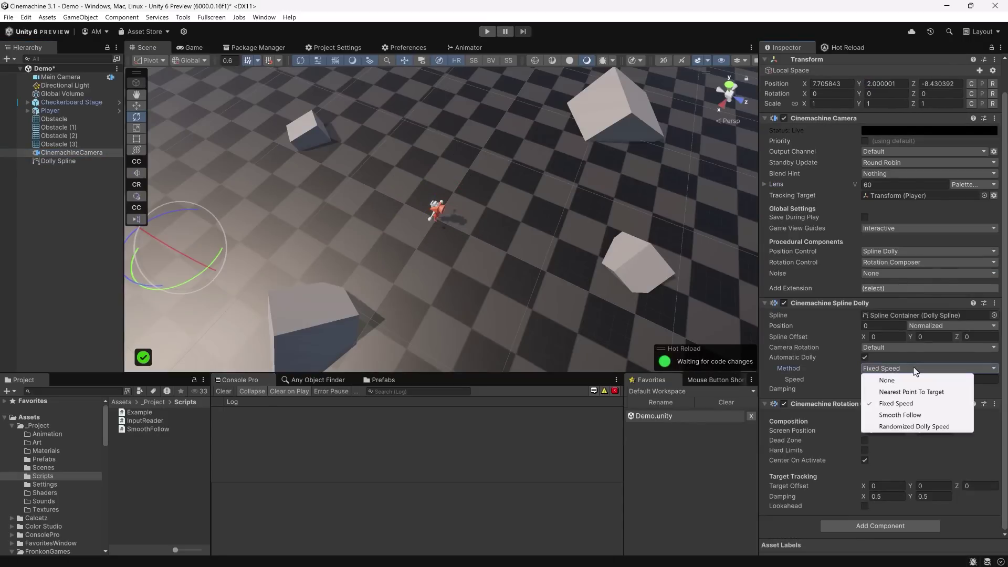
pyautogui.click(900, 415)
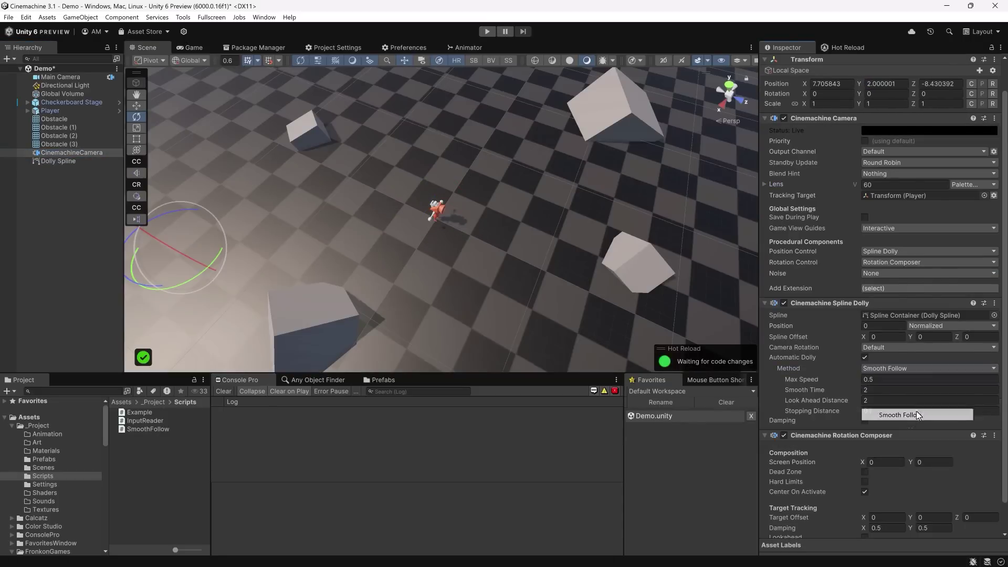
pyautogui.click(924, 378)
pyautogui.write('0.2')
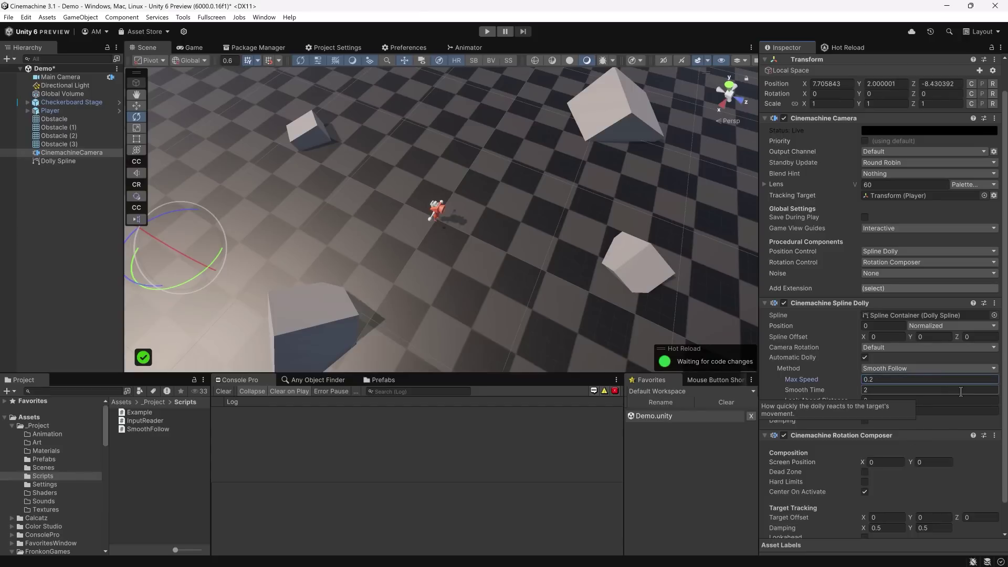
# - Enable damping with position X and Z at 0.2 and angular 2, then play
pyautogui.click(865, 420)
pyautogui.click(885, 431)
pyautogui.write('.2')
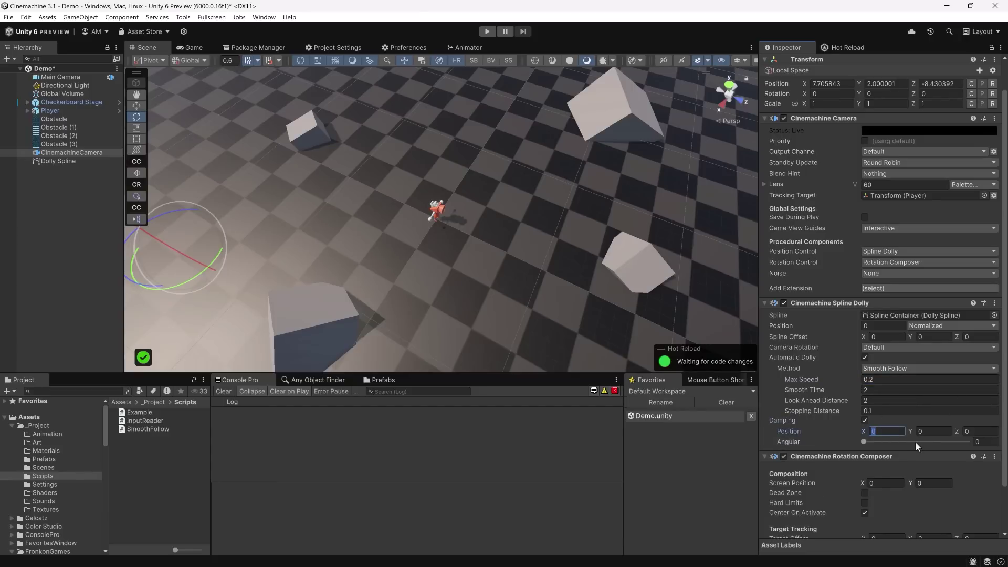
pyautogui.press('Tab')
pyautogui.press('Tab')
pyautogui.write('.2')
pyautogui.press('Tab')
pyautogui.write('2')
pyautogui.press('Return')
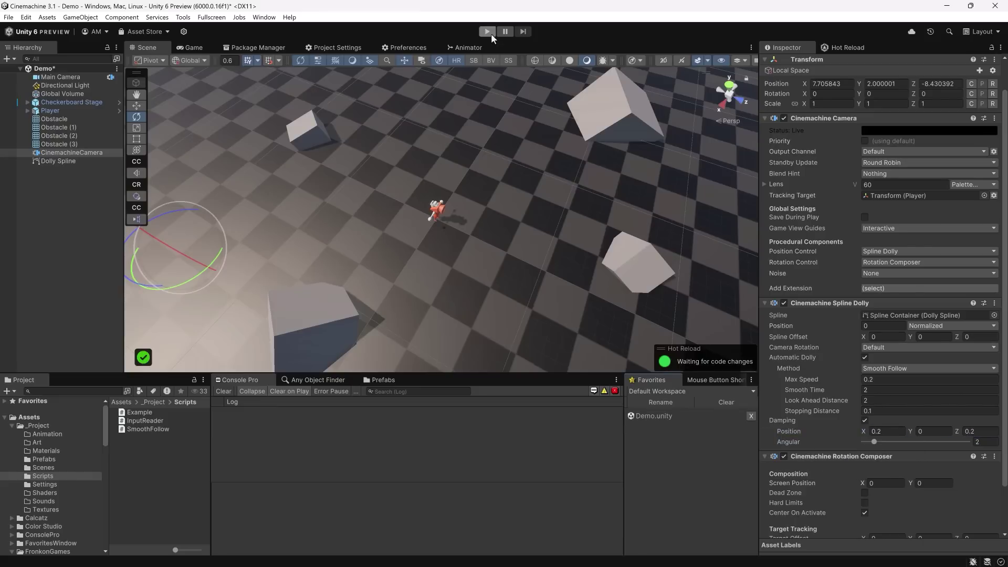
pyautogui.click(488, 32)
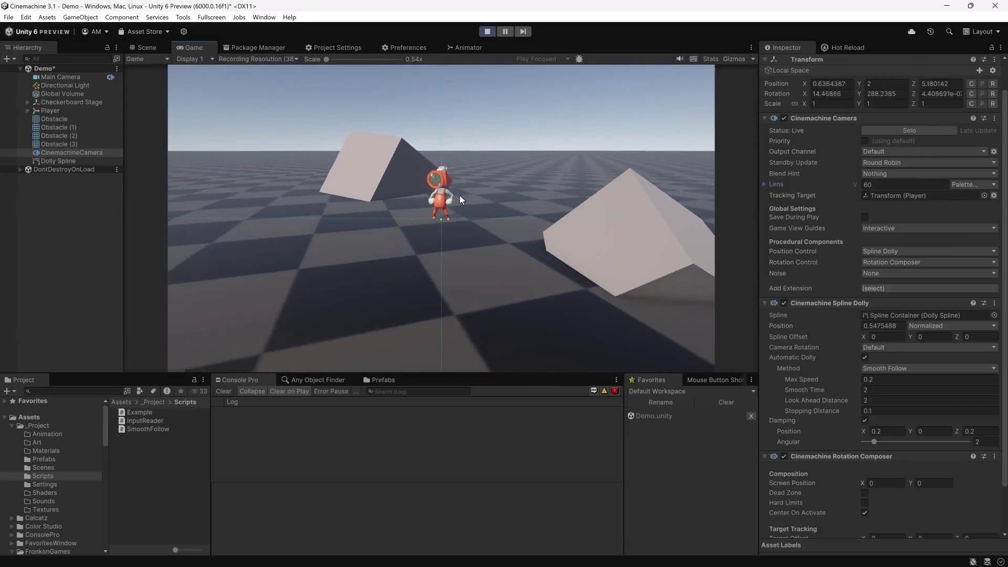
# - Walk the player forward and watch the Smooth Follow camera trail it along the spline
pyautogui.press('w')
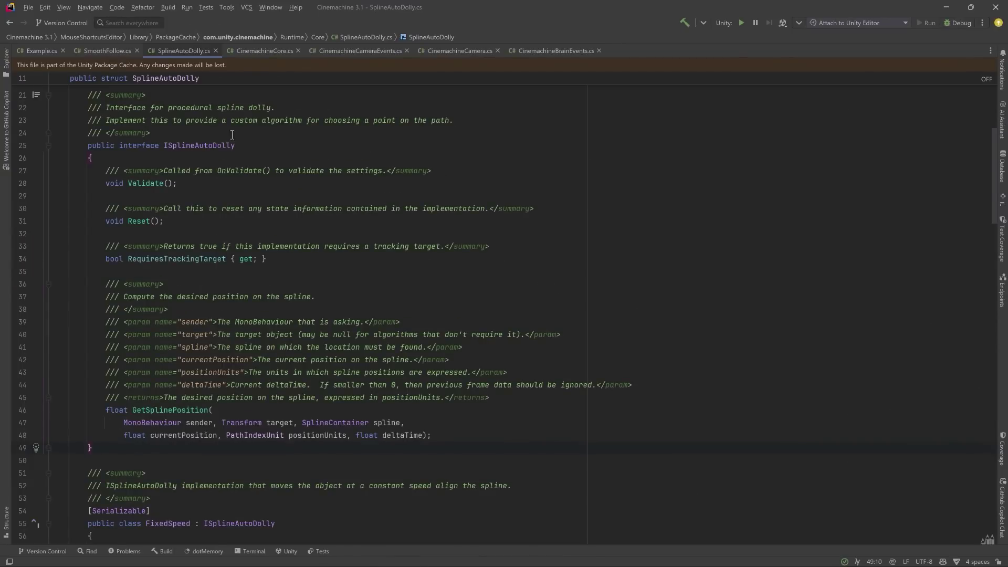
# - Review ISplineAutoDolly's RequiresTrackingTarget property and GetSplinePosition method in SplineAutoDolly.cs
pyautogui.click(270, 146)
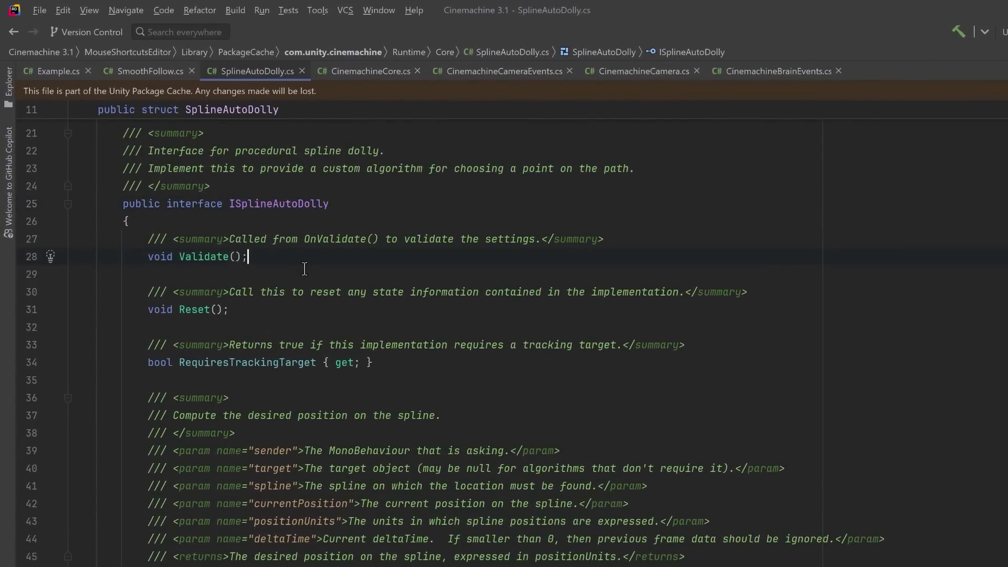
pyautogui.click(410, 362)
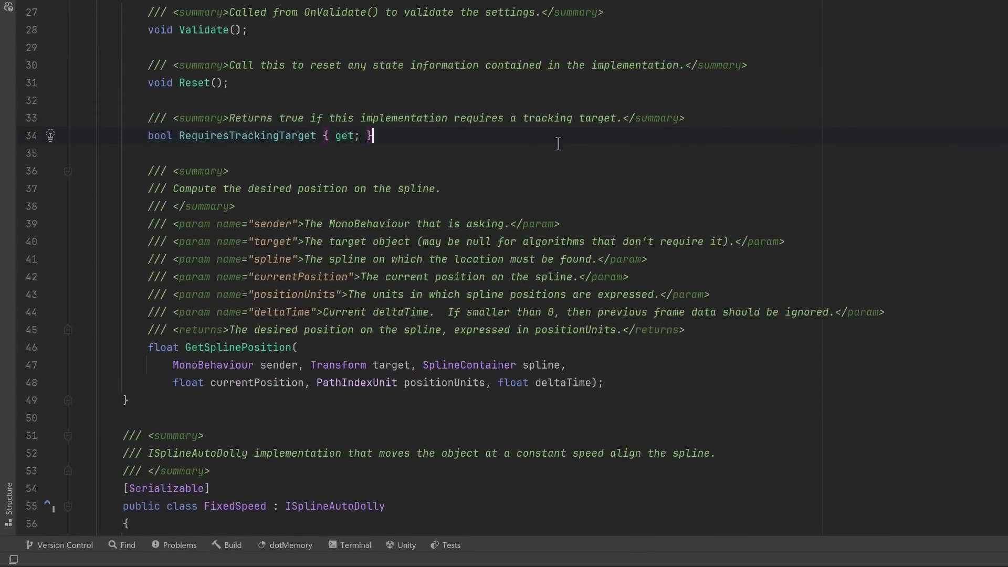
pyautogui.click(669, 383)
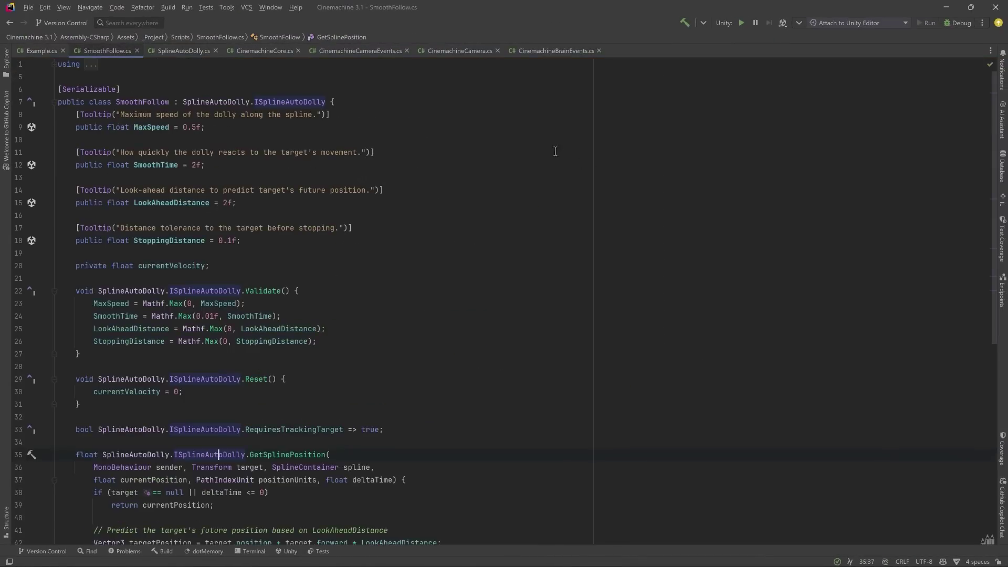
# - Inspect the SmoothFollow class declaration and Validate method, then jump to the end of the file
pyautogui.click(352, 105)
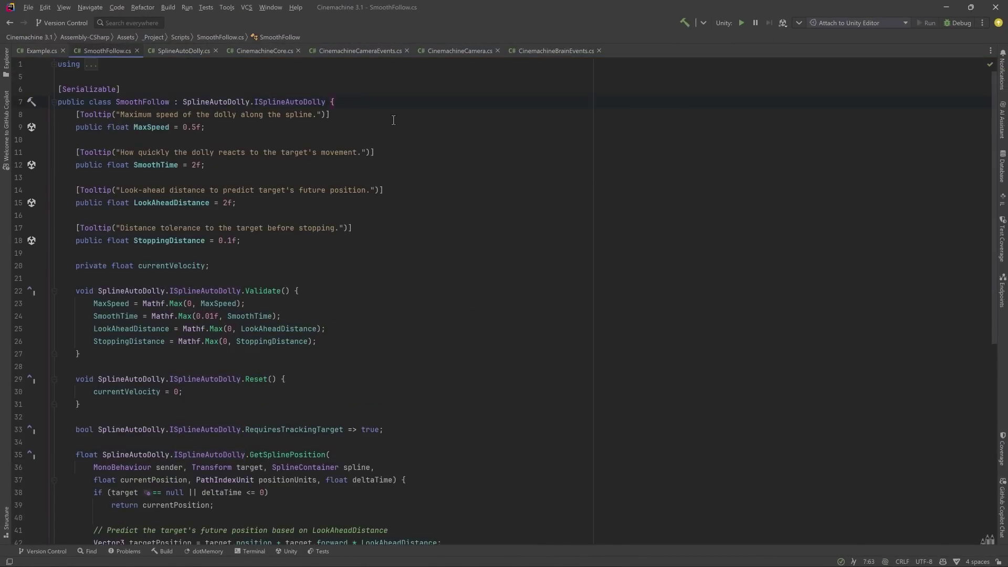
pyautogui.click(346, 291)
pyautogui.hotkey('ctrl', 'End')
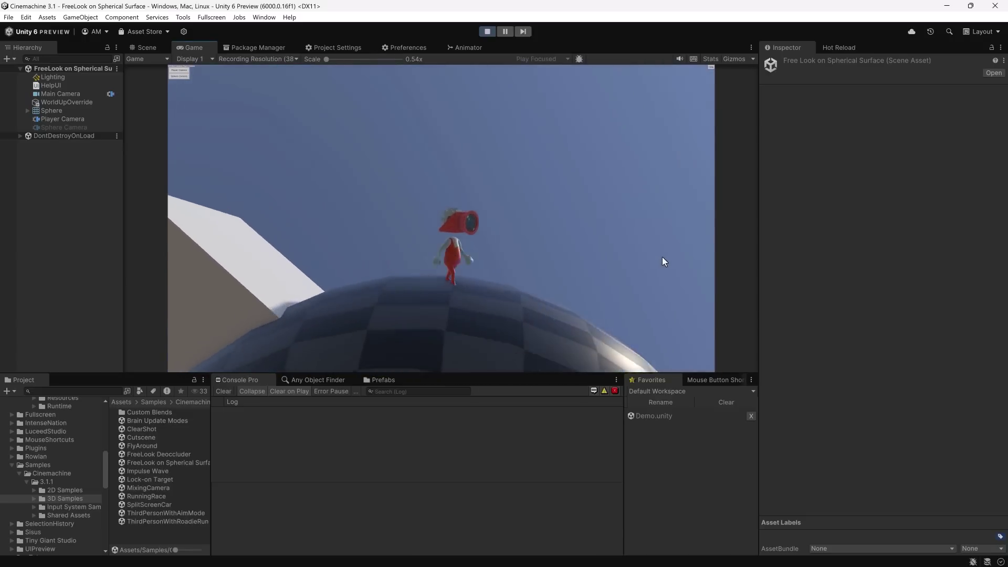
# - Steer the character around the sphere in the FreeLook on Spherical Surface sample
pyautogui.press('s')
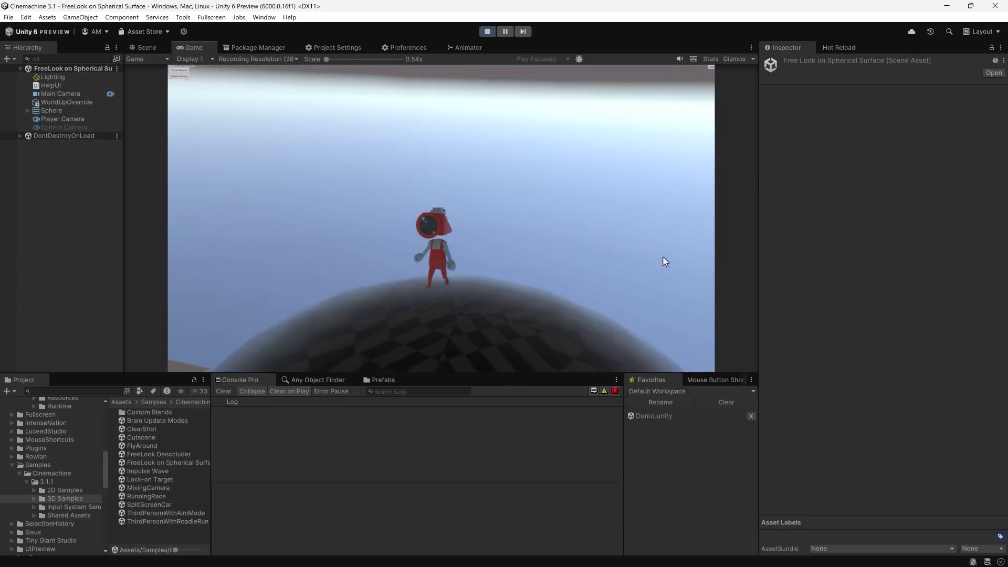
pyautogui.press('a')
pyautogui.press('s')
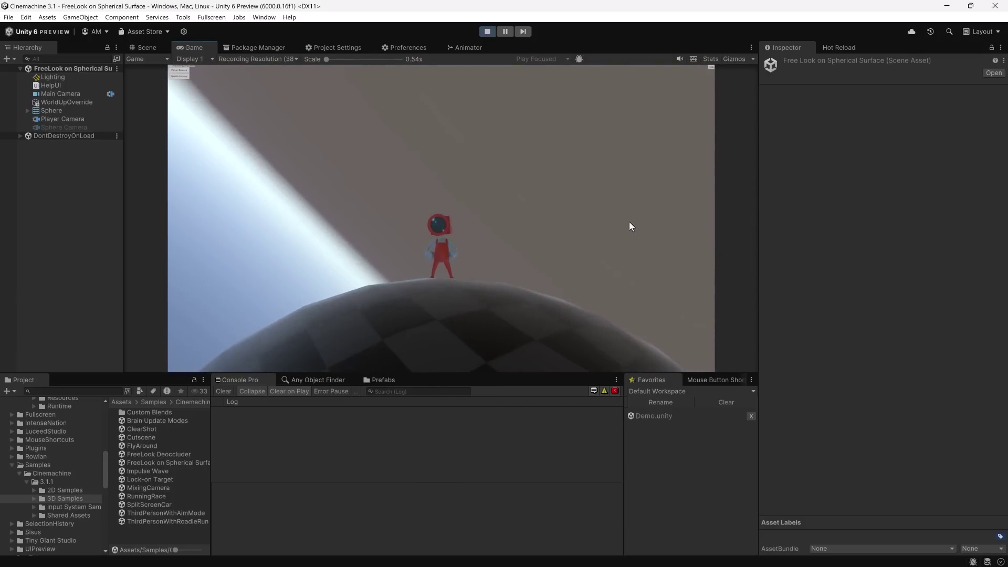
# - Stop play, open the Impulse Wave sample scene, and run it
pyautogui.click(488, 31)
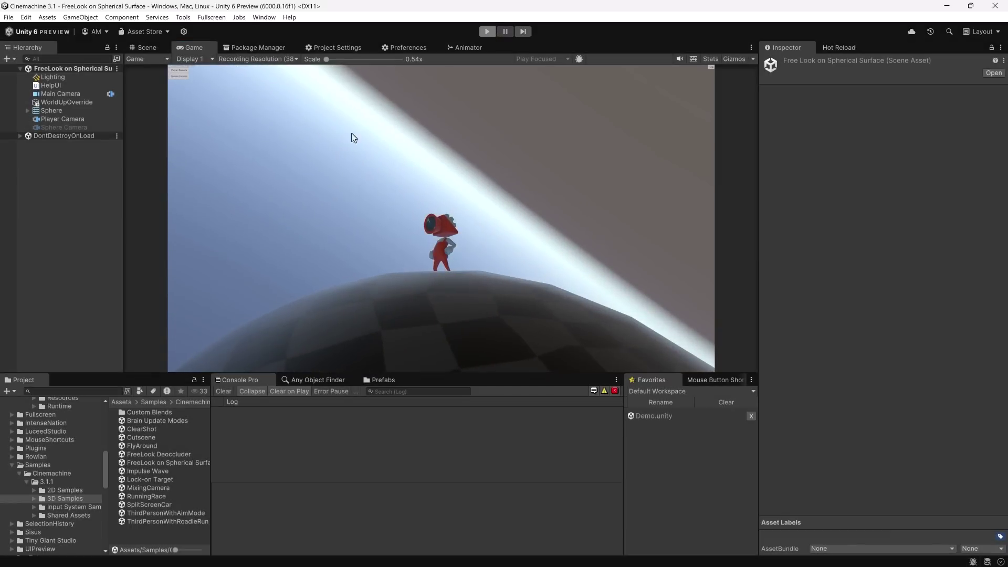
pyautogui.doubleClick(167, 470)
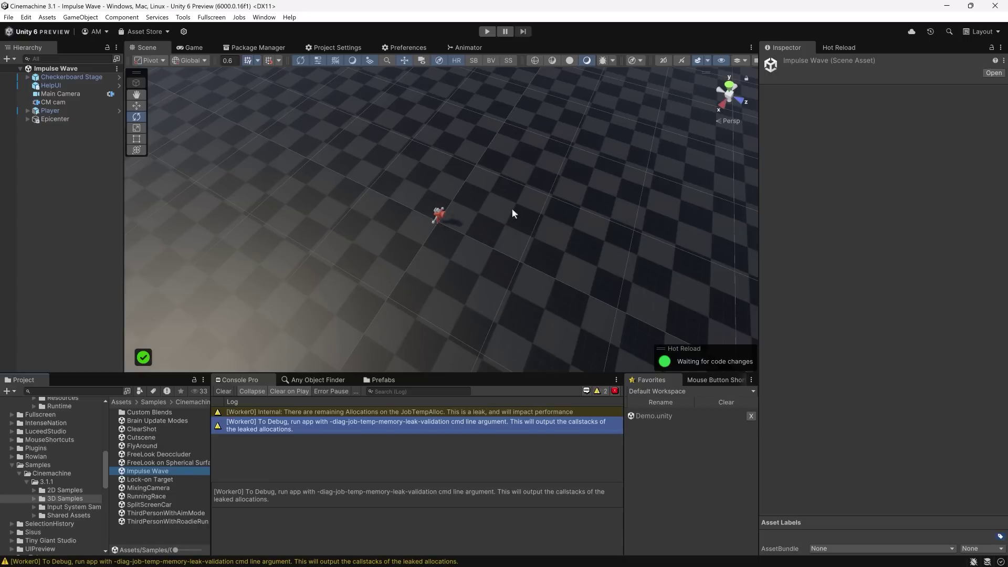
pyautogui.click(488, 30)
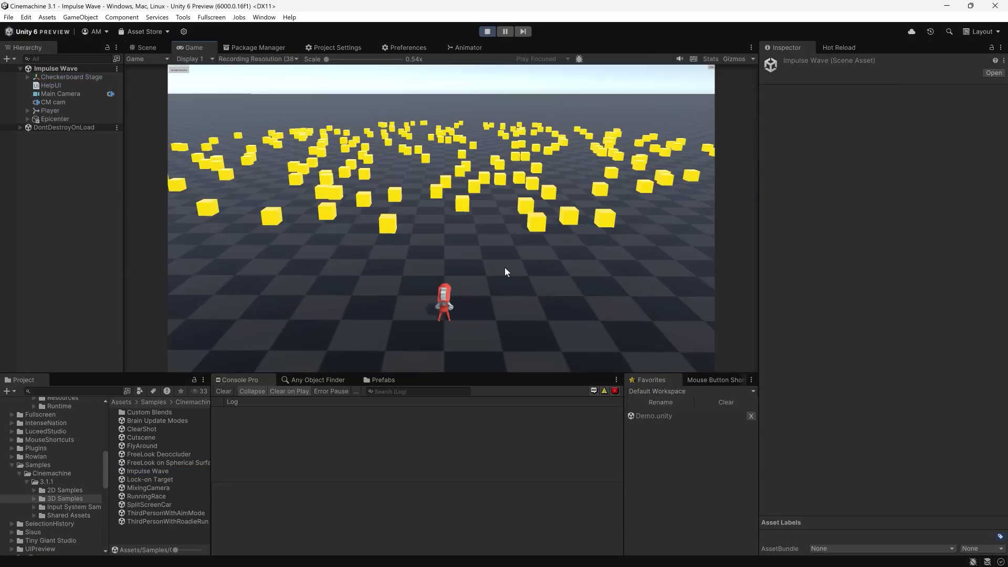